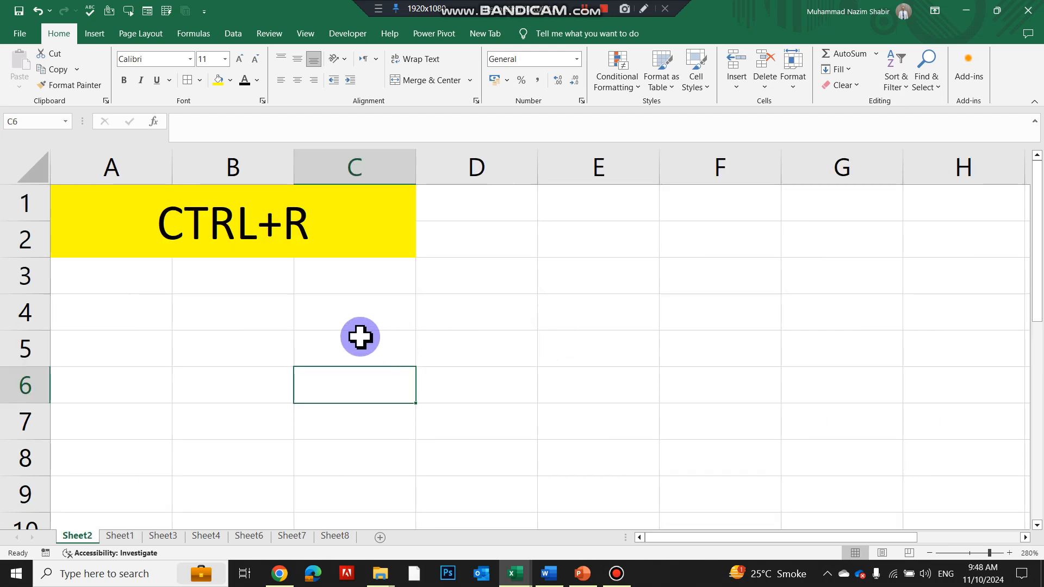
Step: Enter EXCEL in B5 and fill it right across B5:G5 with Ctrl+R
left_click(232, 227)
left_click(257, 352)
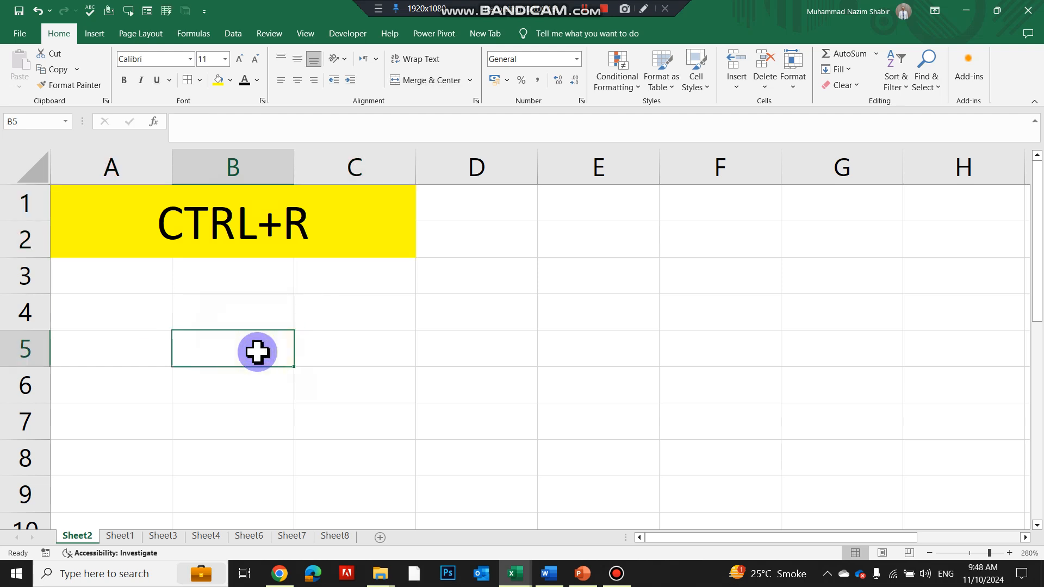
type("EXCEL")
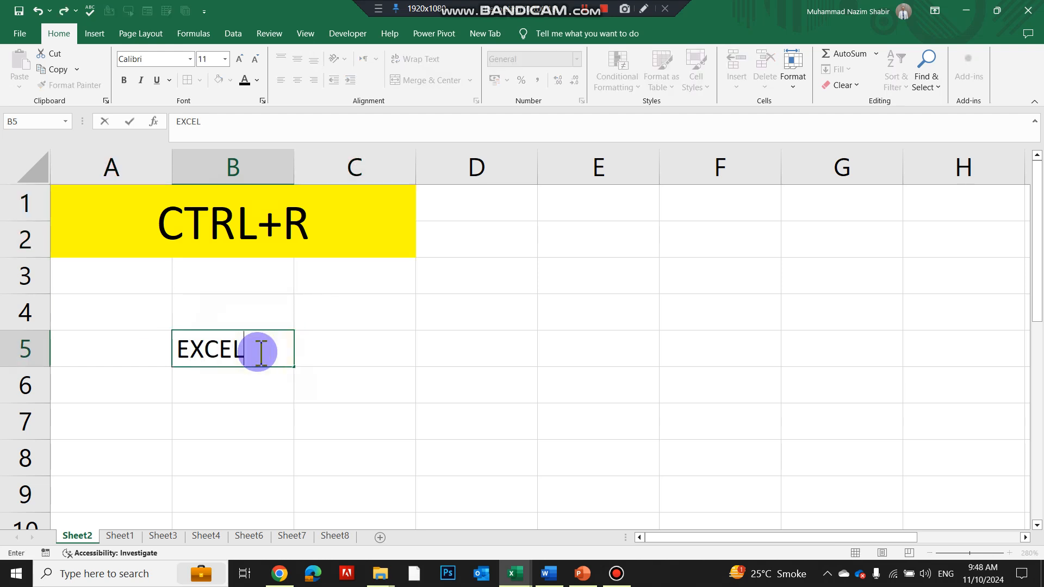
left_click(275, 431)
left_click(268, 348)
left_click_drag(325, 352, 885, 360)
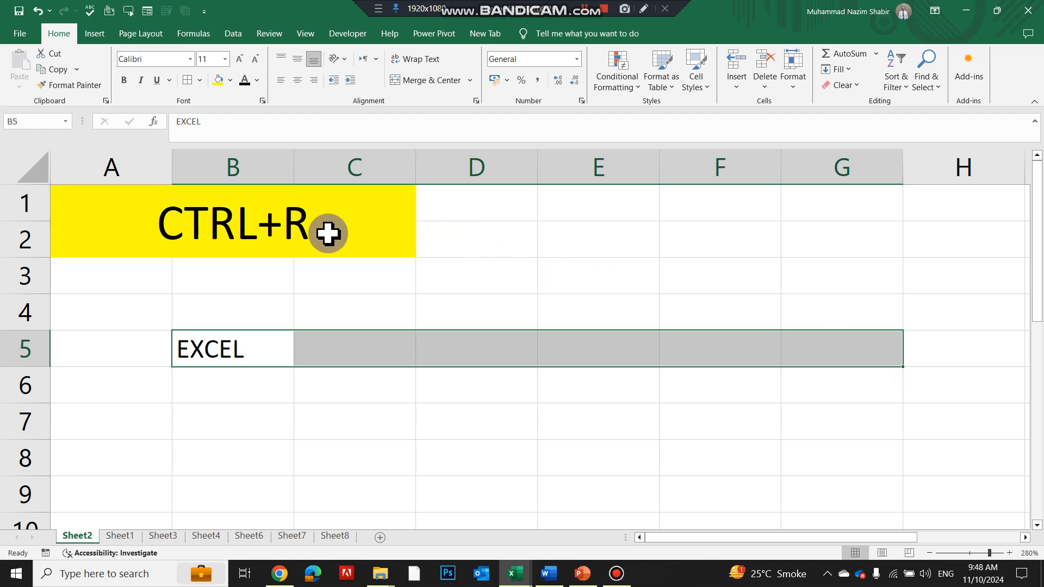
key("ctrl+r")
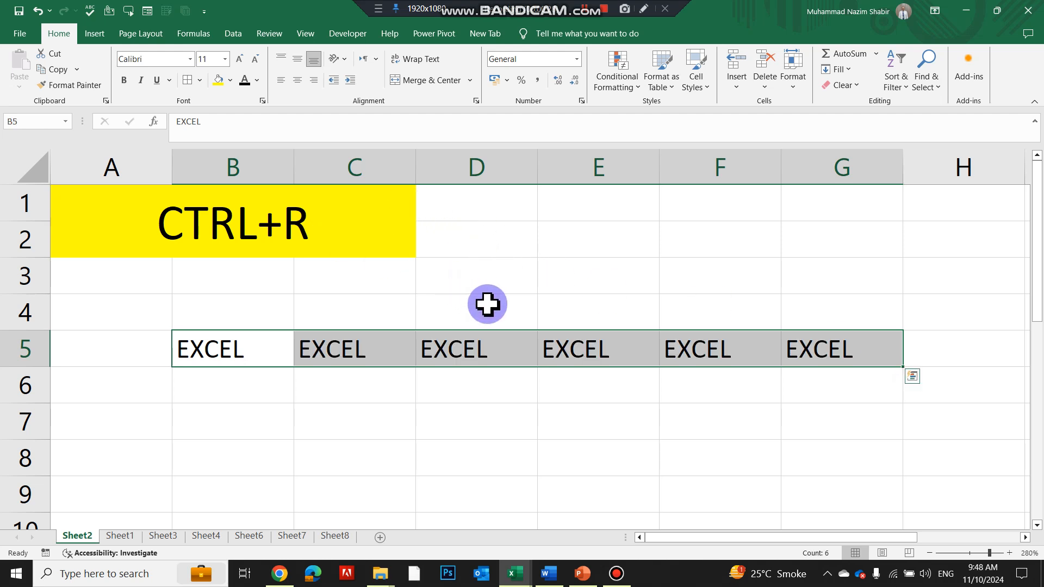
Step: Enter 100 in B7, fill it right across B7:G7, and left-align row 7
left_click(253, 423)
type("100")
key("Return")
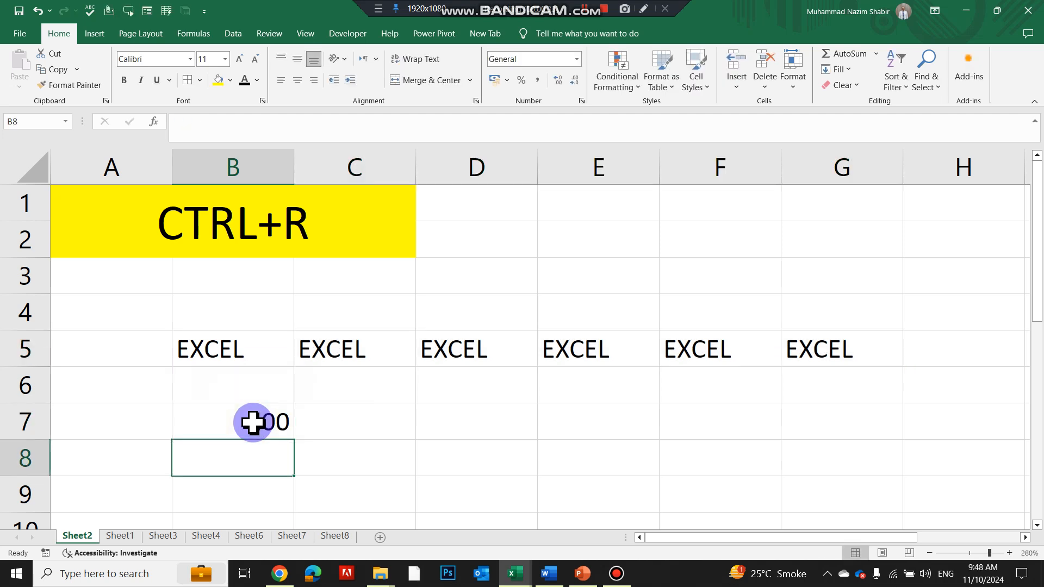
left_click_drag(253, 423, 797, 415)
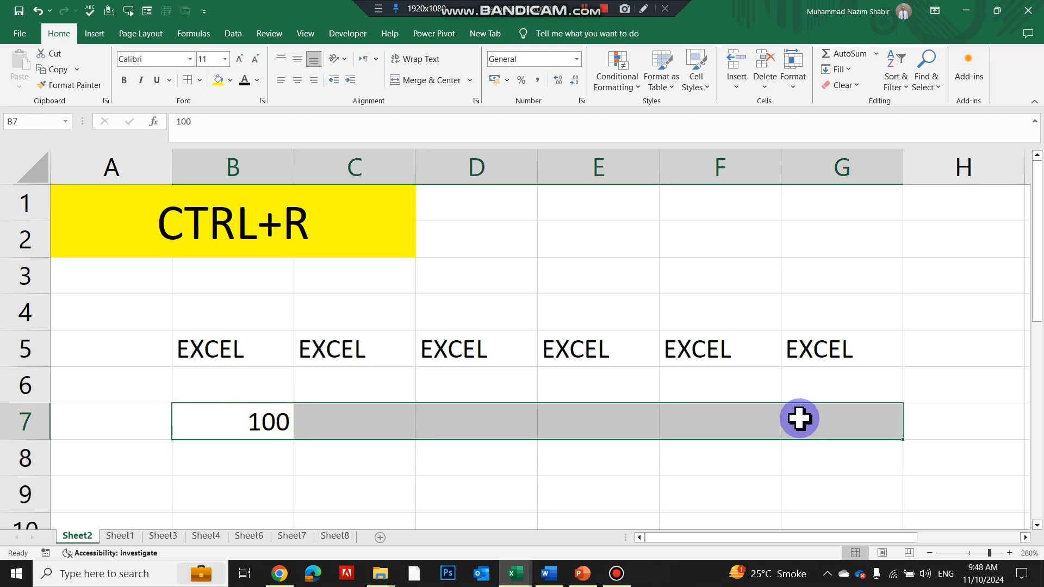
key("ctrl+r")
left_click(293, 81)
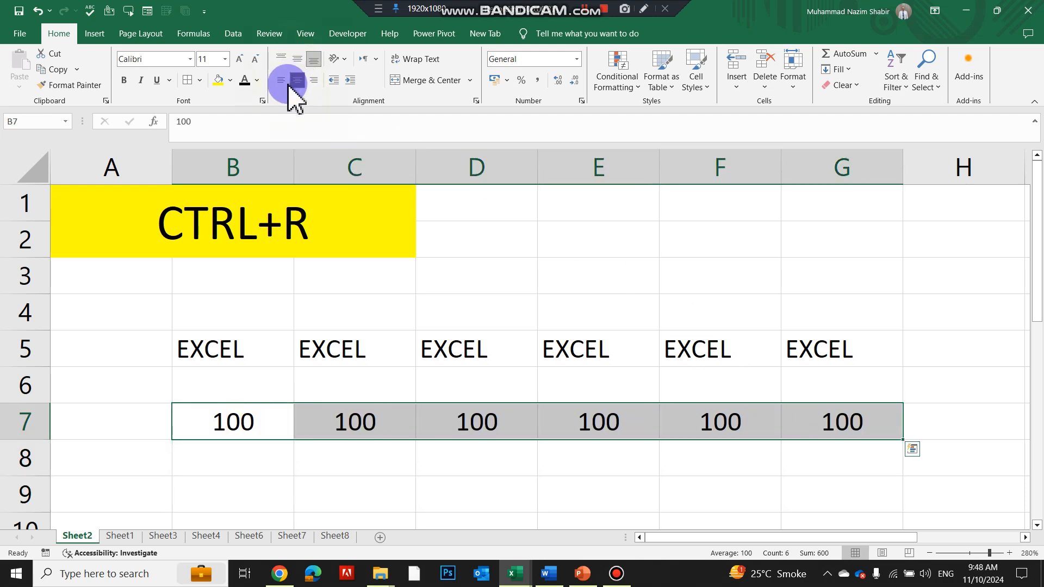
left_click(280, 80)
Step: On Sheet1, enter SUPER in E1 and fill it down through E9 with Ctrl+D
key("ctrl+Page_Down")
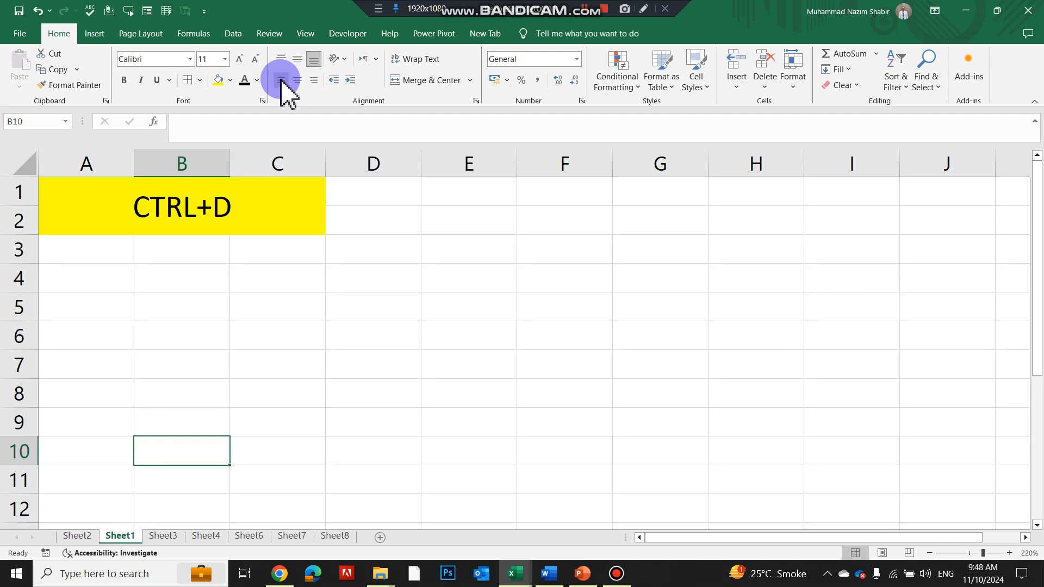
scroll(361, 329, "up", 3)
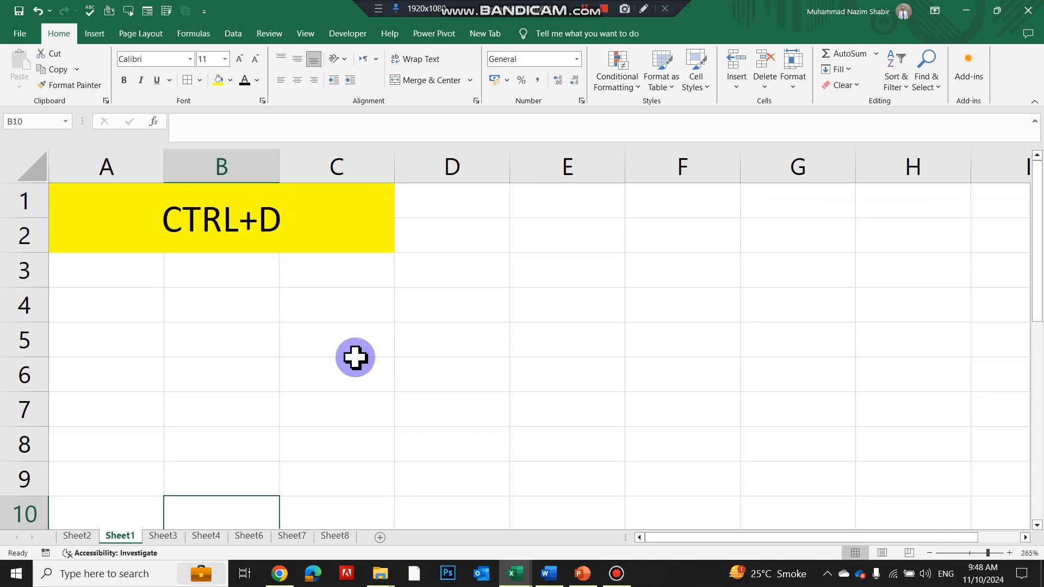
left_click(545, 213)
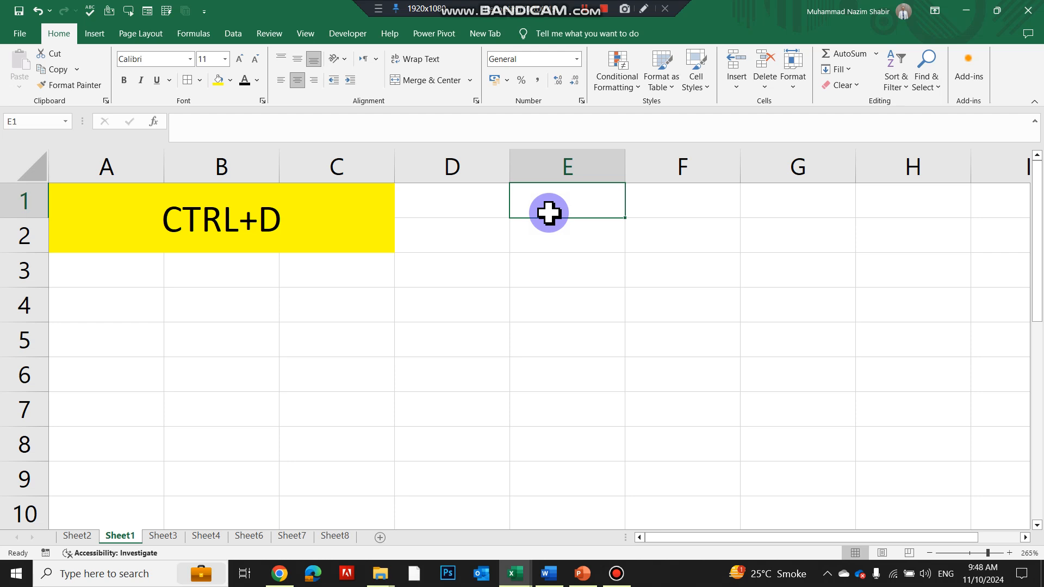
type("SUPER")
key("Return")
left_click_drag(547, 211, 531, 475)
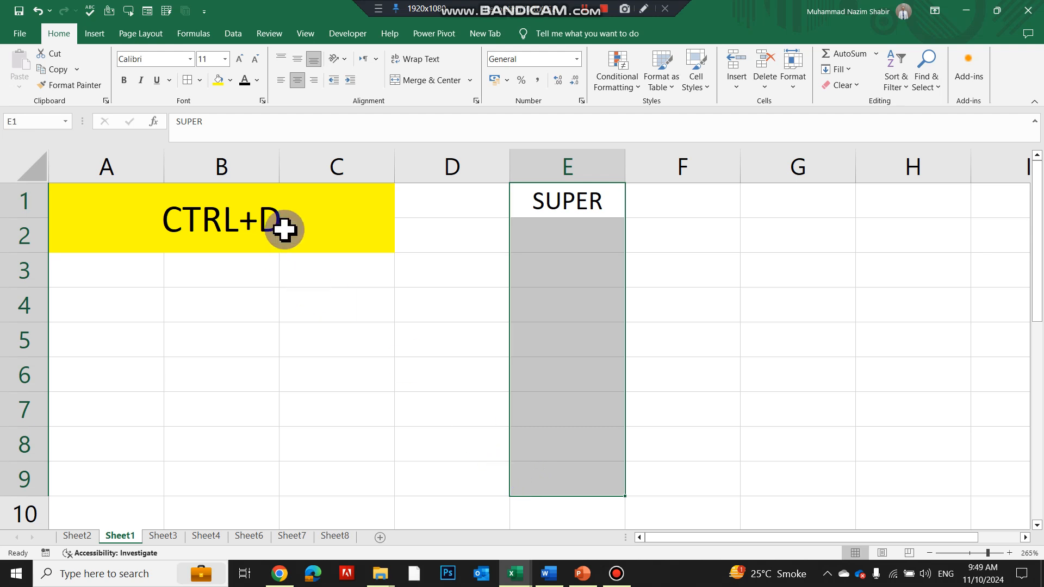
key("ctrl+d")
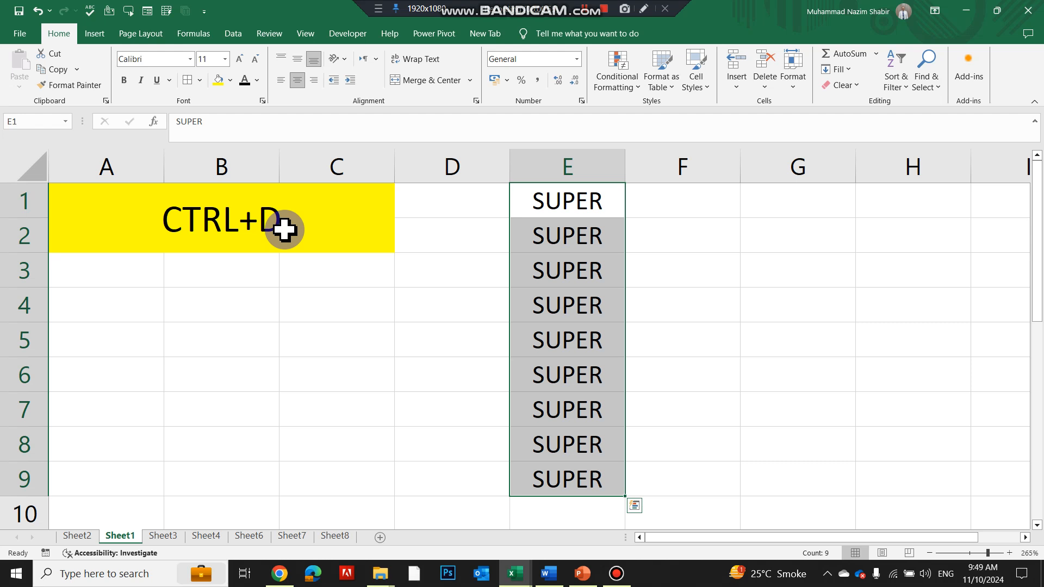
Step: Enter 15 in G1 and fill it down through G9 with Ctrl+D
left_click(819, 205)
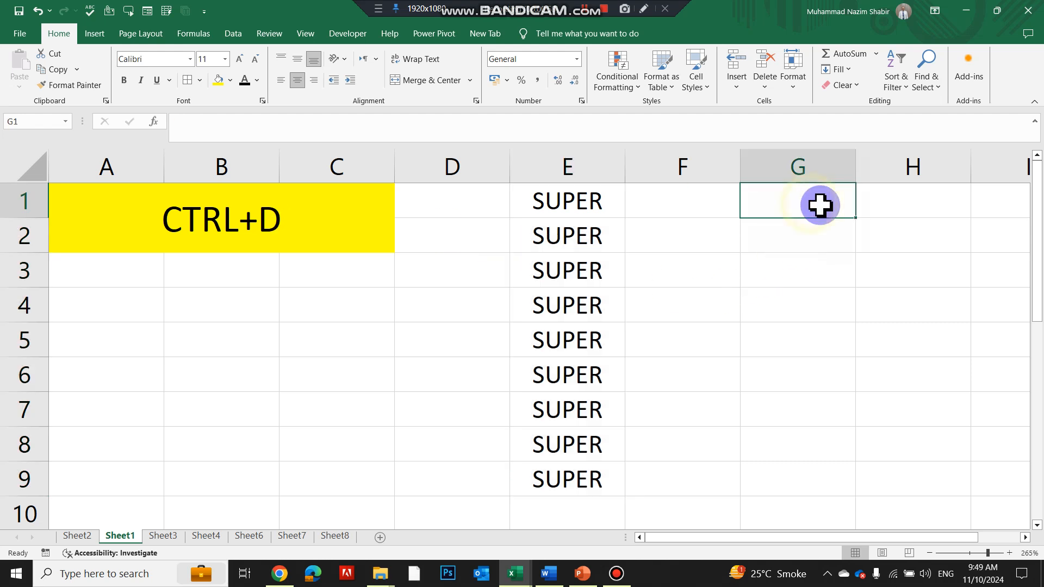
type("15")
key("Return")
left_click_drag(821, 205, 734, 459)
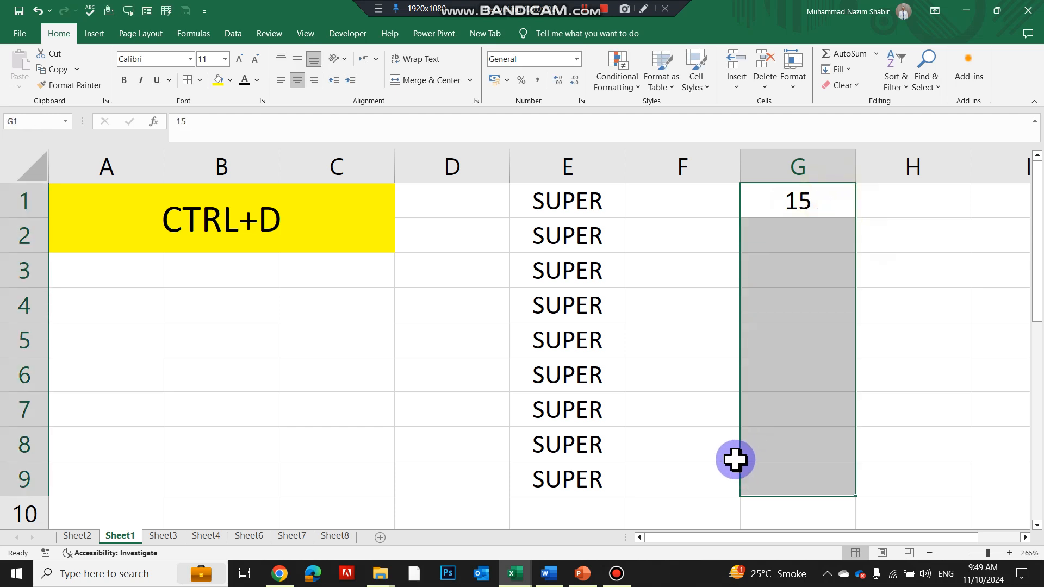
key("ctrl+d")
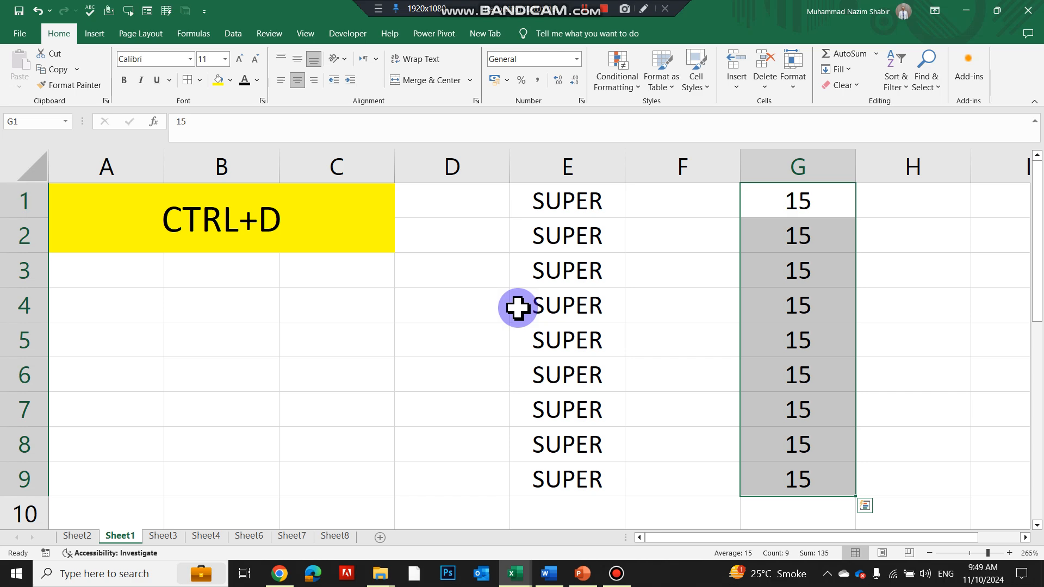
Step: On Sheet3, widen columns G and H to fit the combined names
key("ctrl+Page_Down")
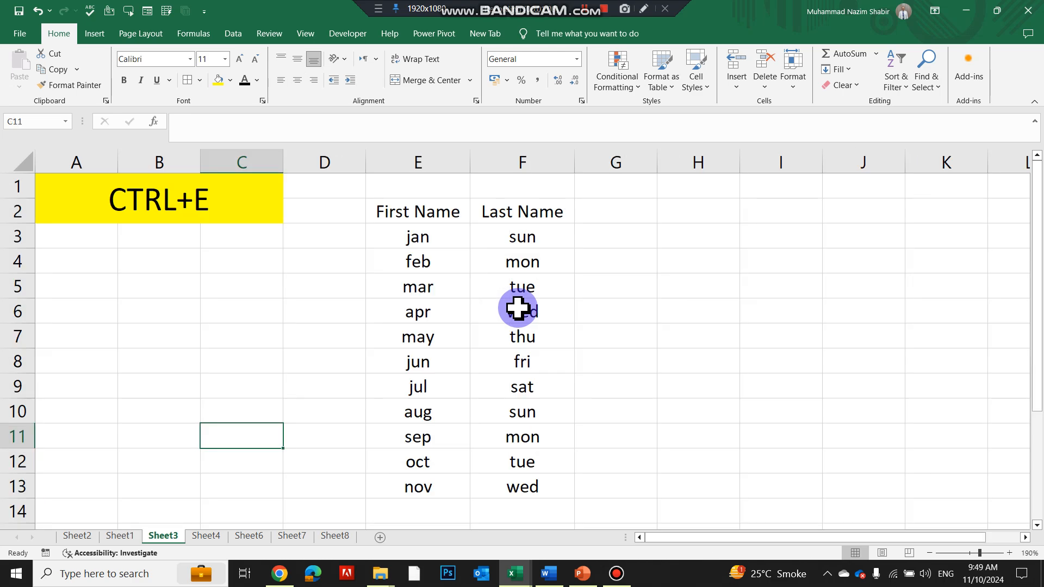
left_click(517, 305)
right_click(517, 305)
left_click(380, 246)
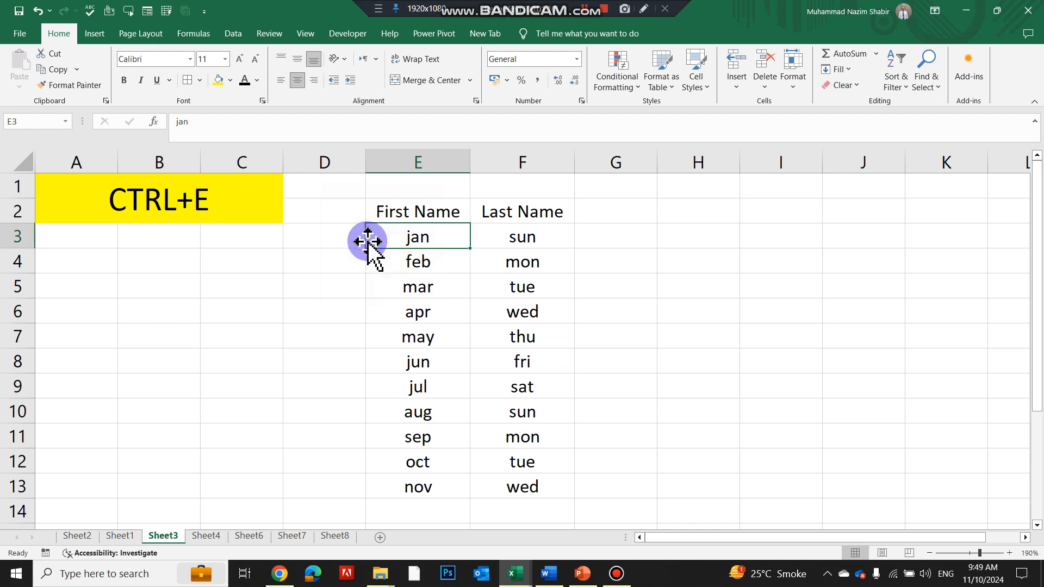
left_click(605, 207)
left_click(696, 217)
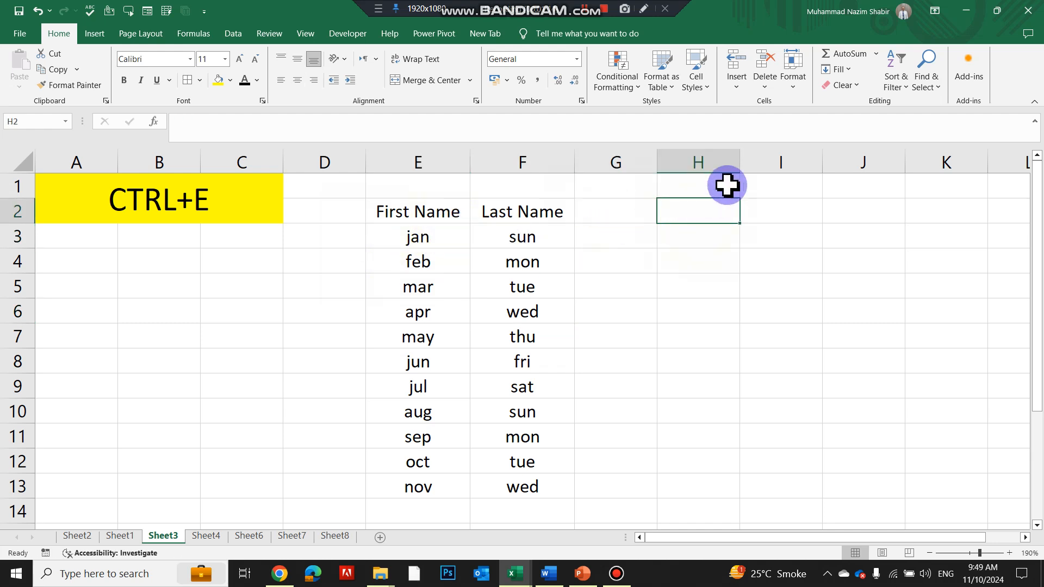
left_click_drag(740, 162, 813, 164)
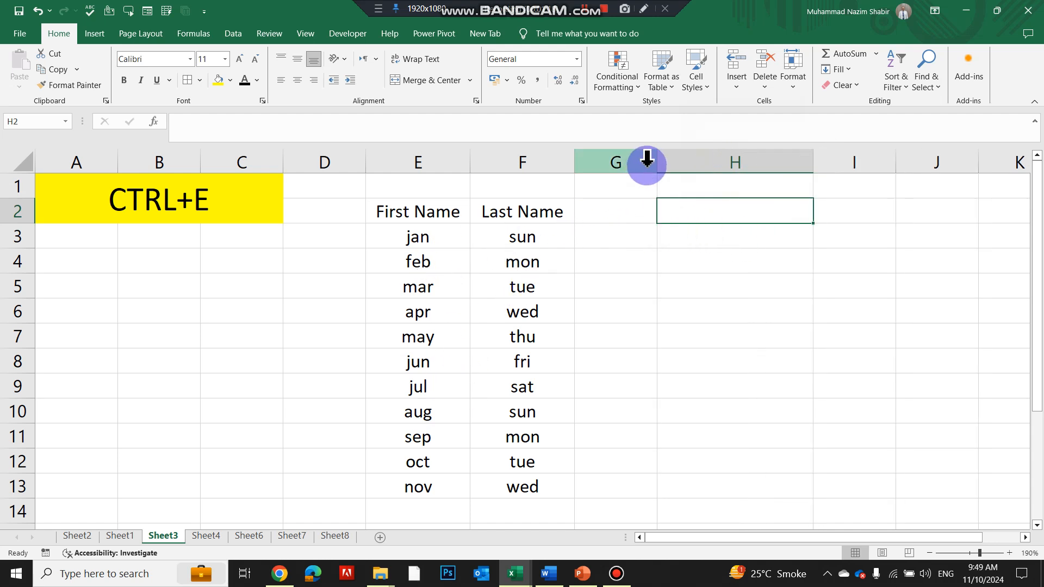
left_click_drag(659, 156, 711, 184)
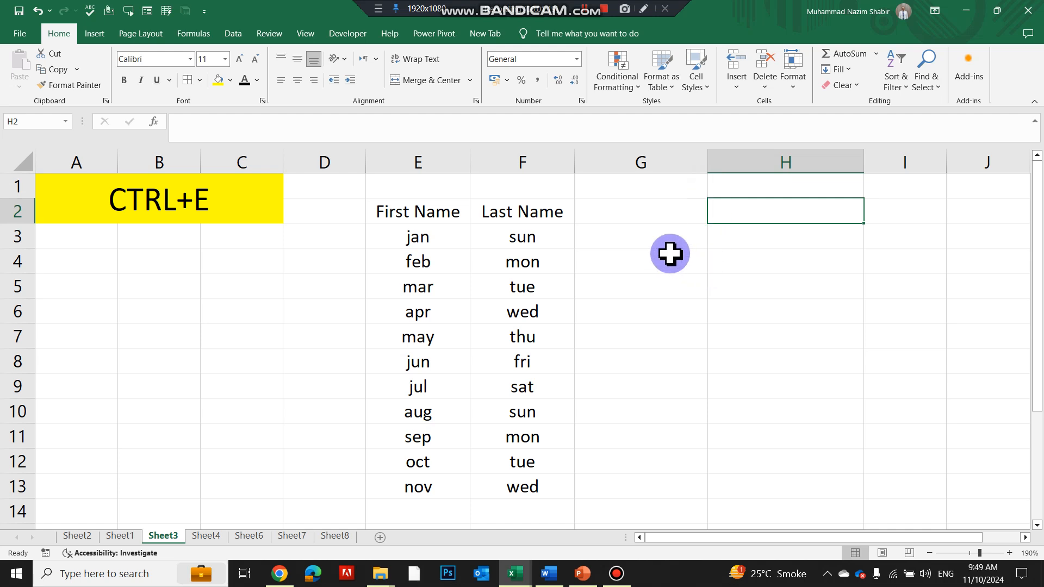
Step: Type the first joined first-and-last name in G3, then Flash Fill column G down to row 13
left_click(647, 235)
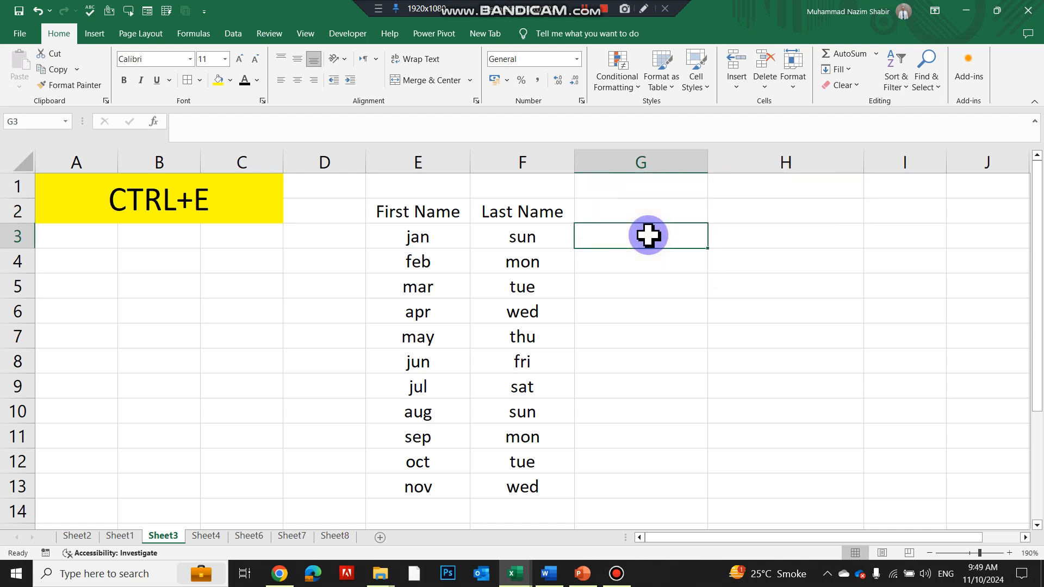
type("JA")
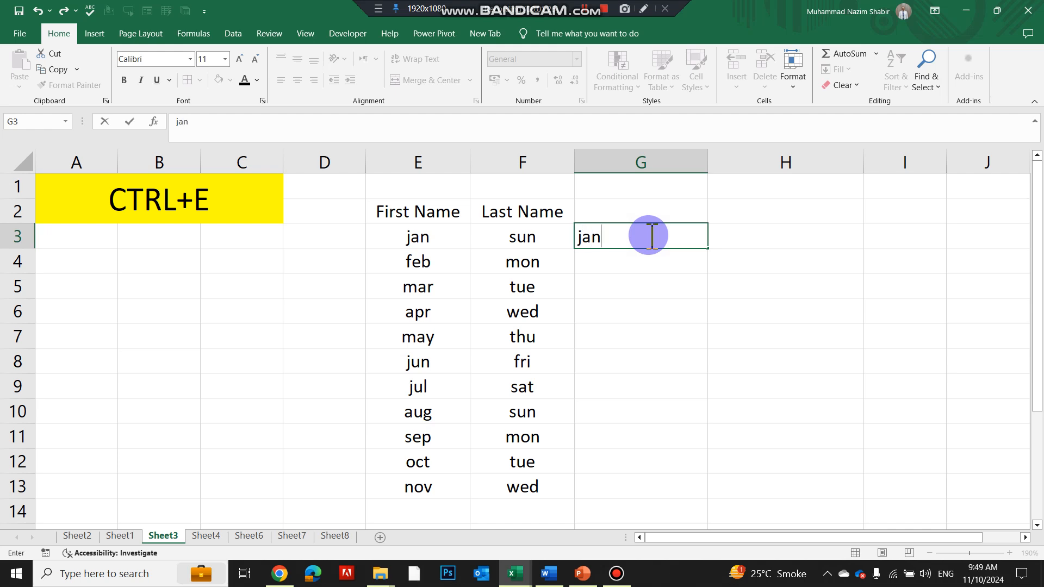
key("Return")
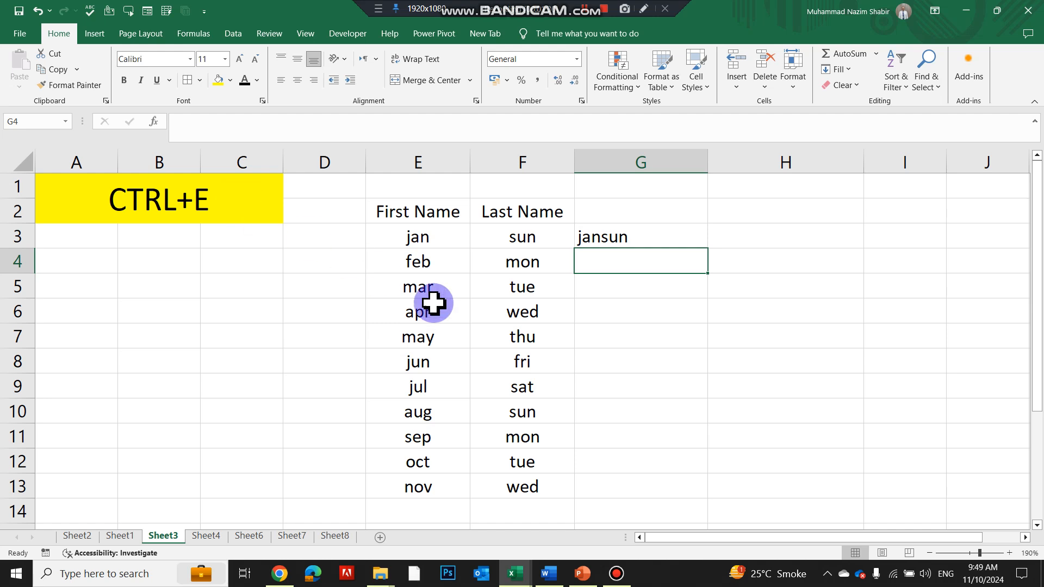
key("ctrl+e")
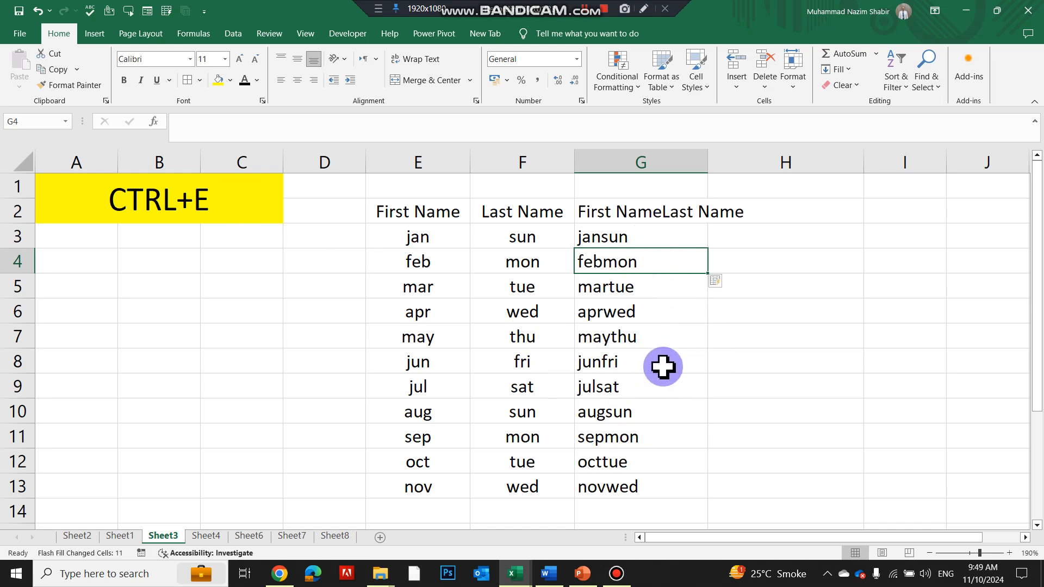
left_click(778, 237)
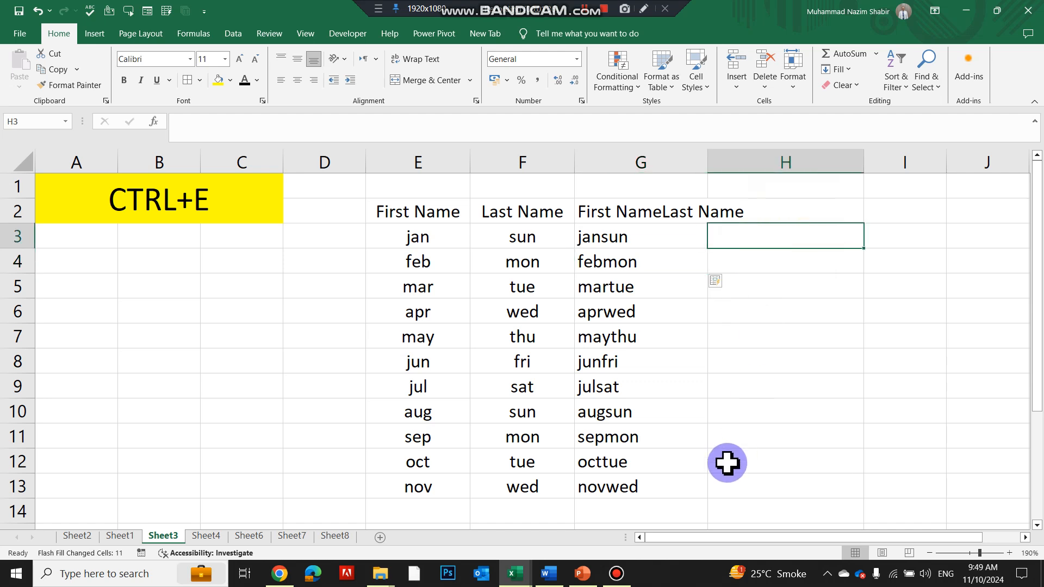
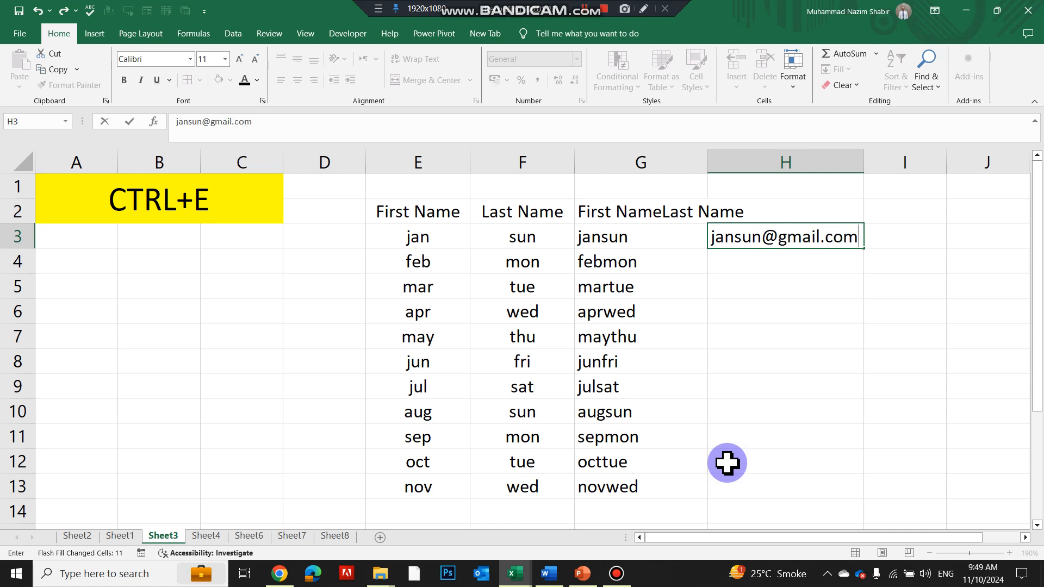
Step: Type the first gmail.com address in H3 and Flash Fill e-mails down column H
key("Return")
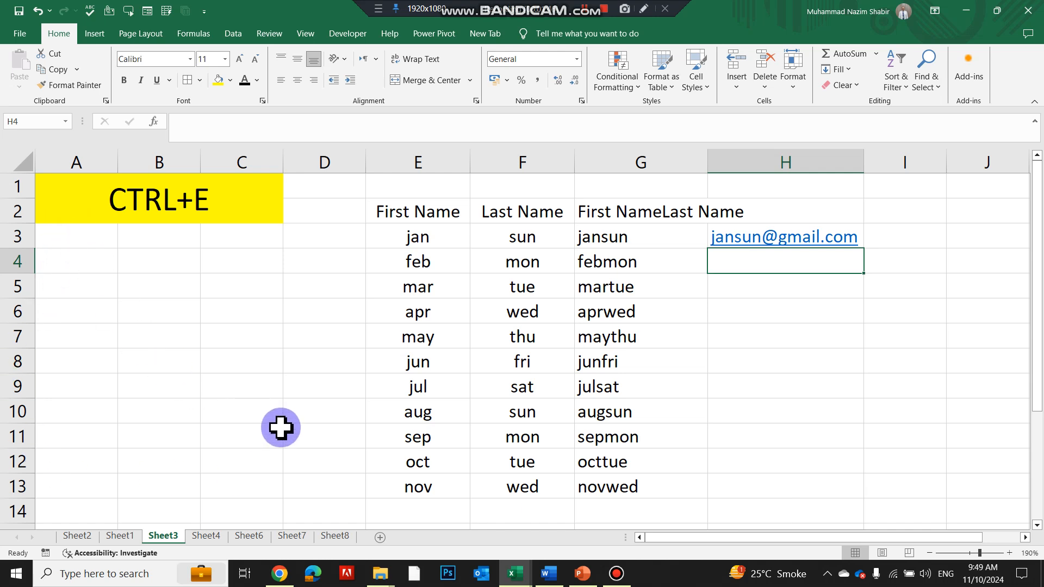
key("ctrl+e")
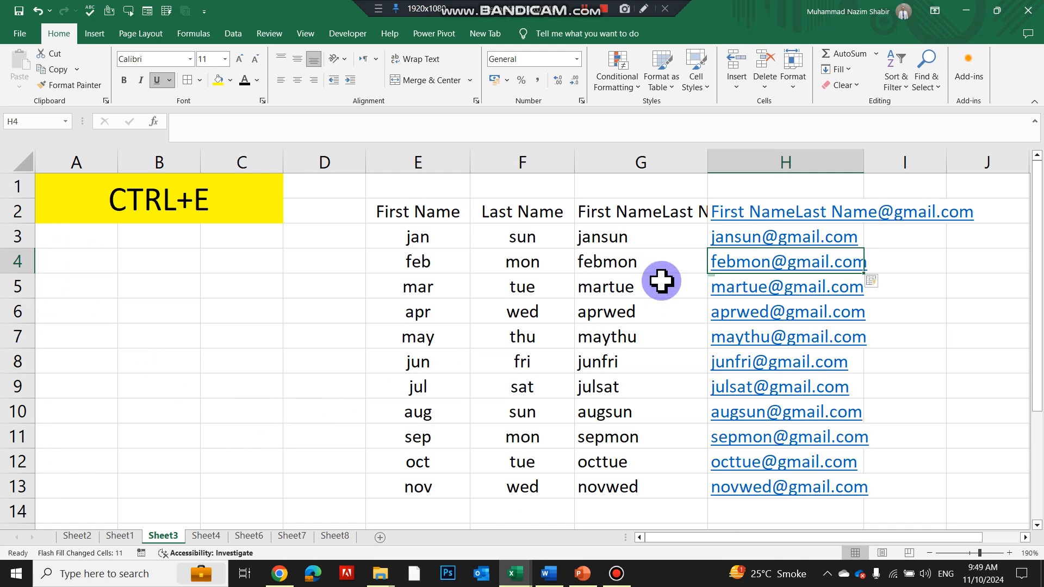
Step: Replace the H2 entry with the header Gmail.com and switch to Sheet4
left_click(746, 206)
key("Delete")
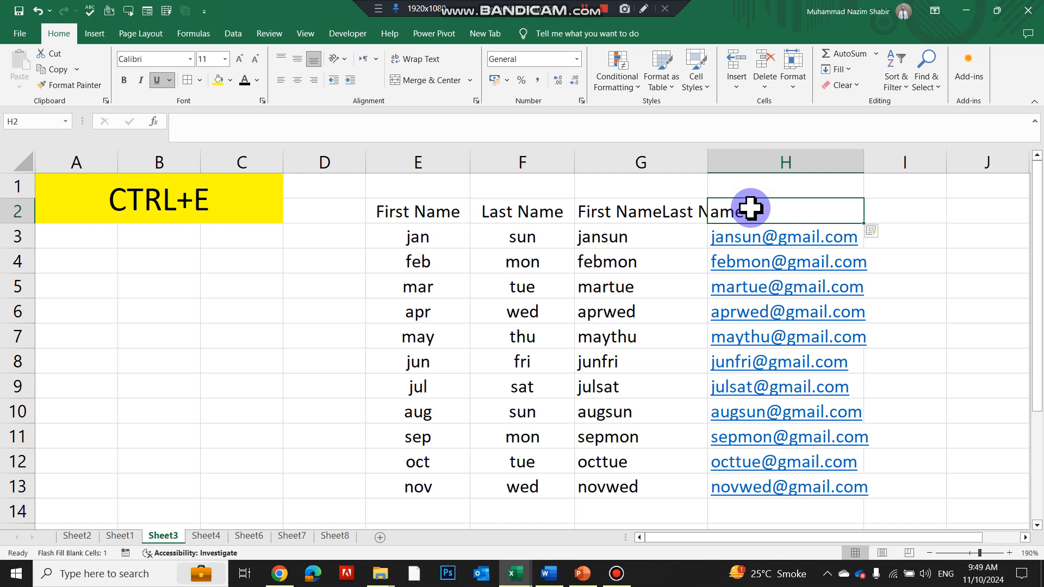
type("Gmail.com")
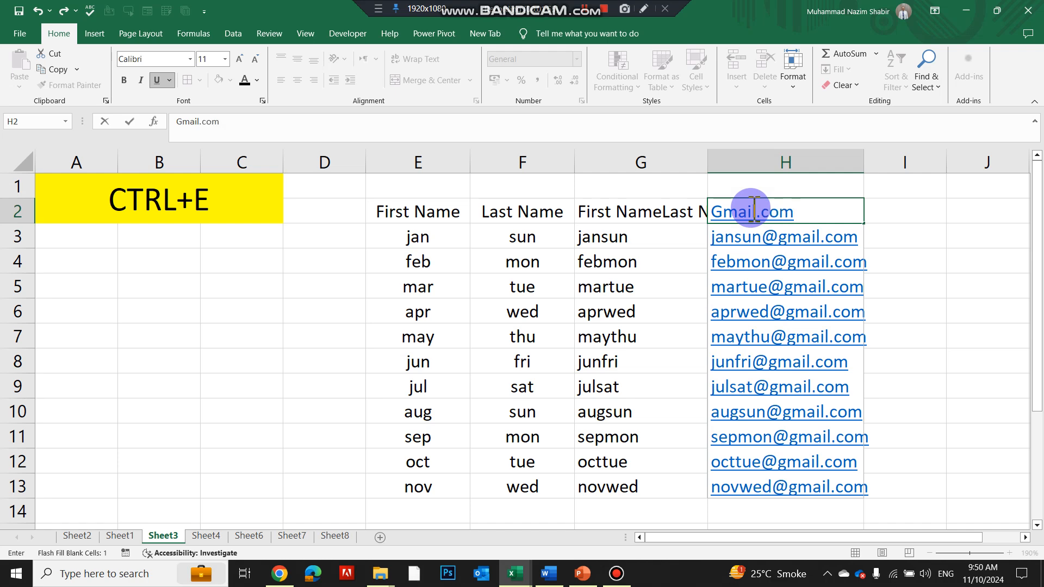
key("Return")
key("ctrl+Page_Down")
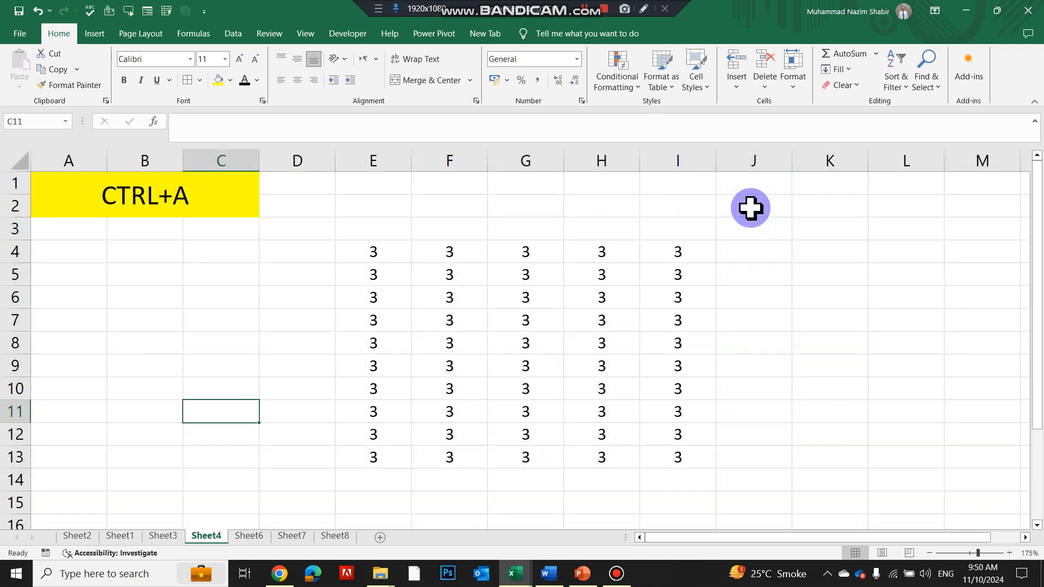
Step: On Sheet4, select the whole E4:I13 block of 3s with Ctrl+A, then go to Sheet6
scroll(188, 239, "up", 2)
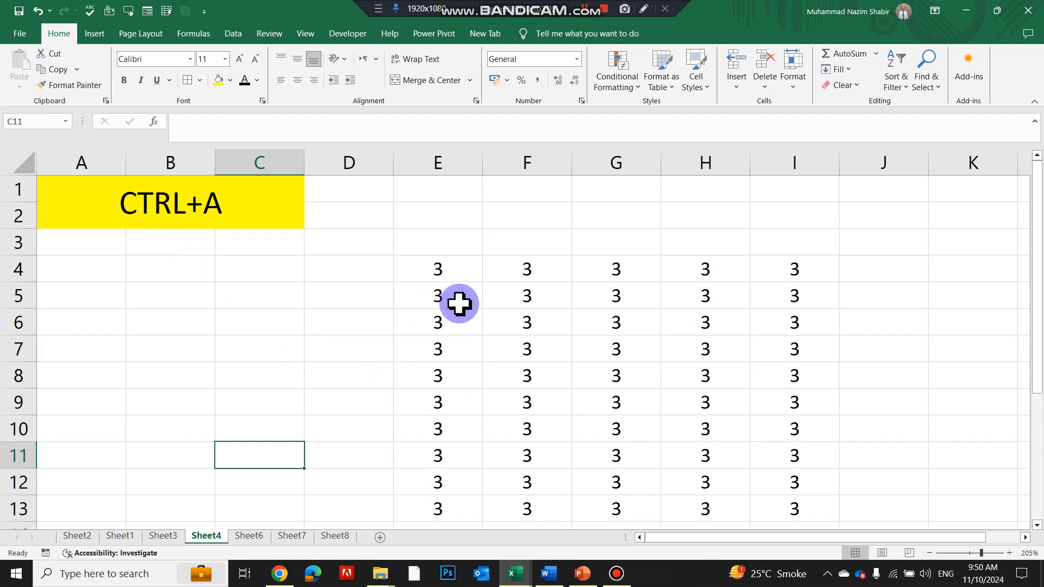
left_click(504, 315)
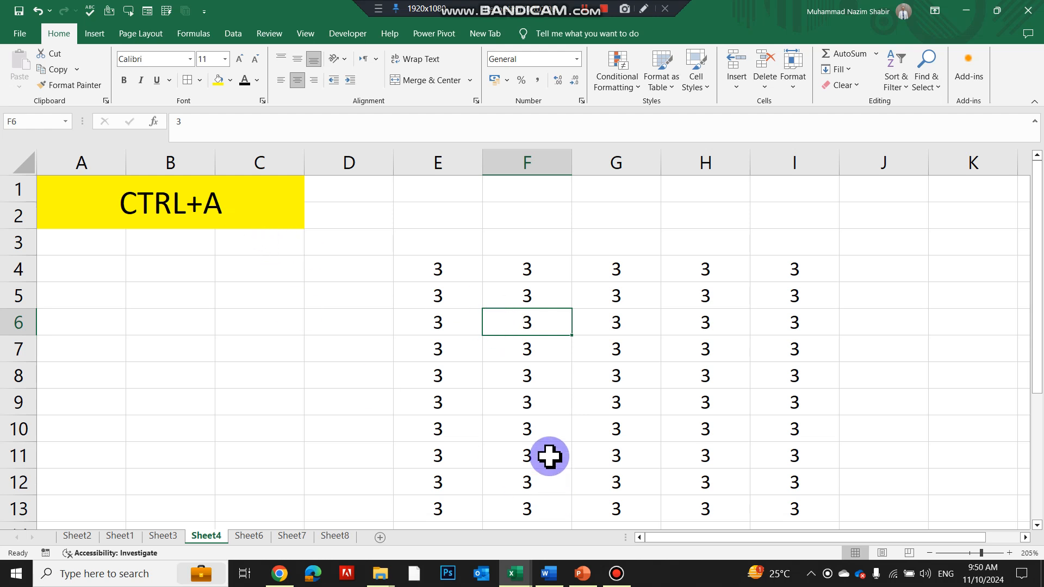
key("ctrl+a")
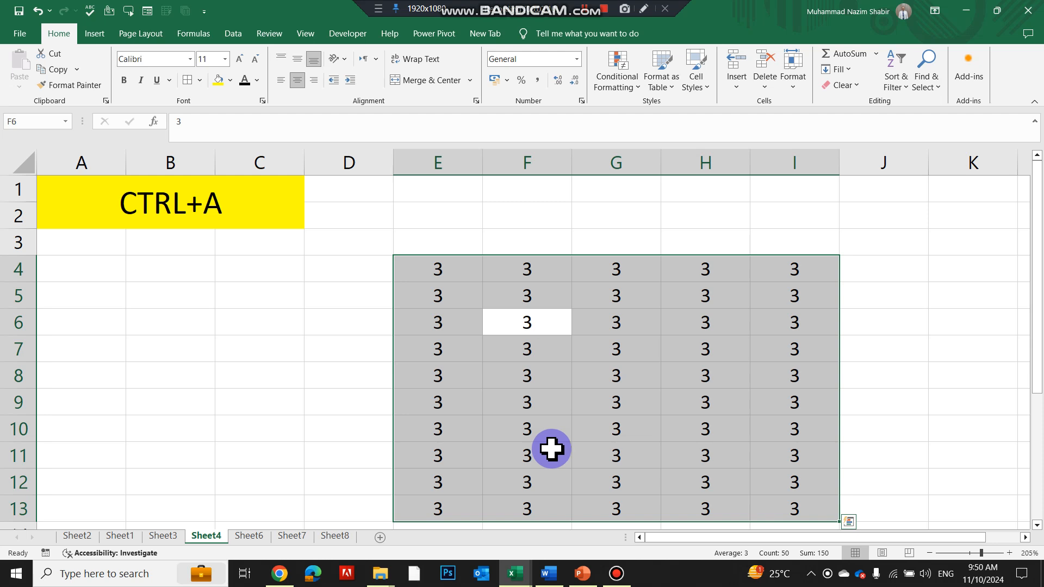
scroll(552, 449, "down", 1)
scroll(551, 449, "up", 1)
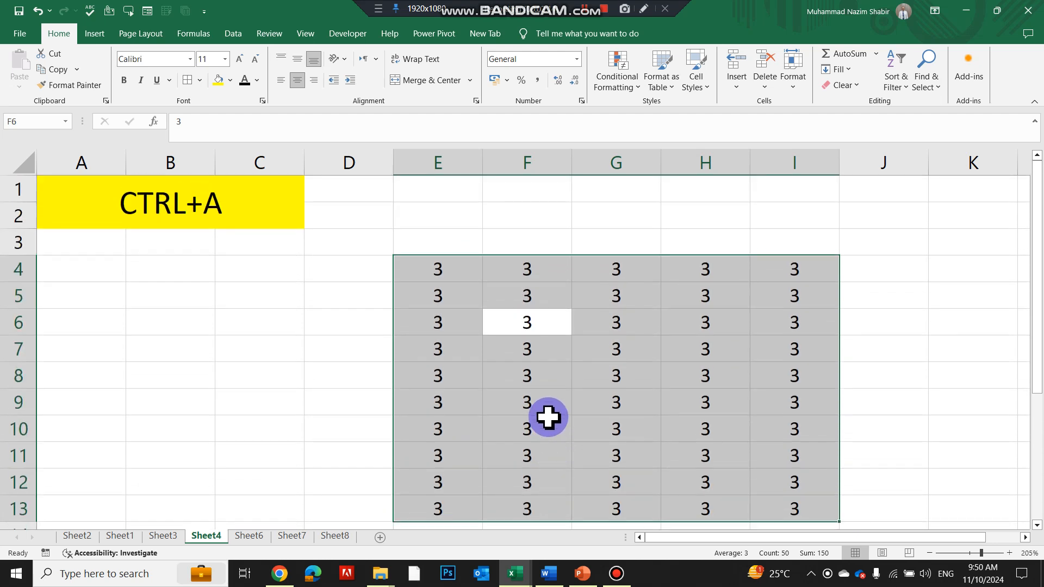
key("ctrl+Page_Down")
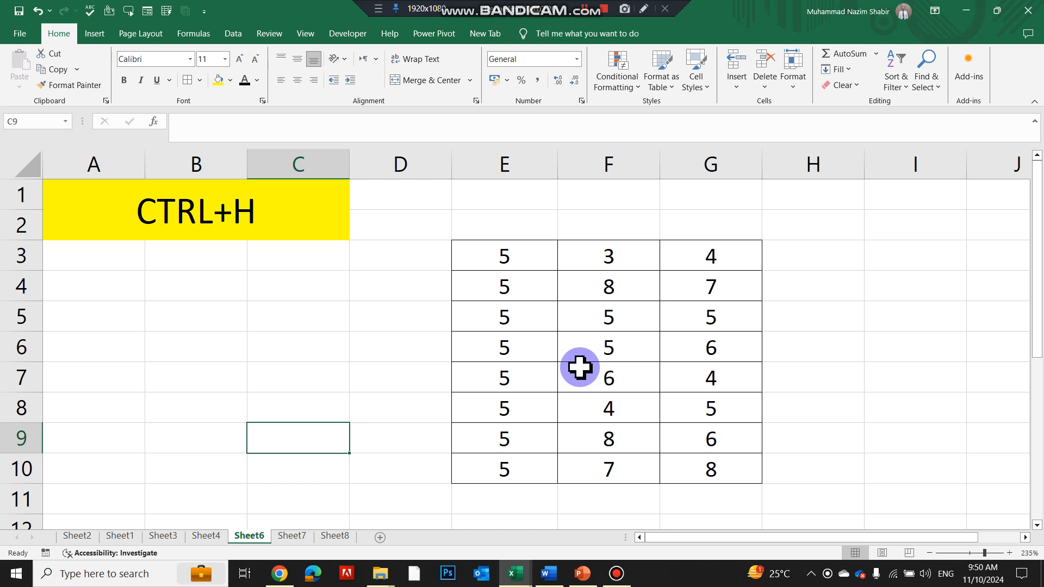
Step: Replace every 5 with 10 across the table E3:G10 using Find and Replace
left_click_drag(533, 251, 496, 481)
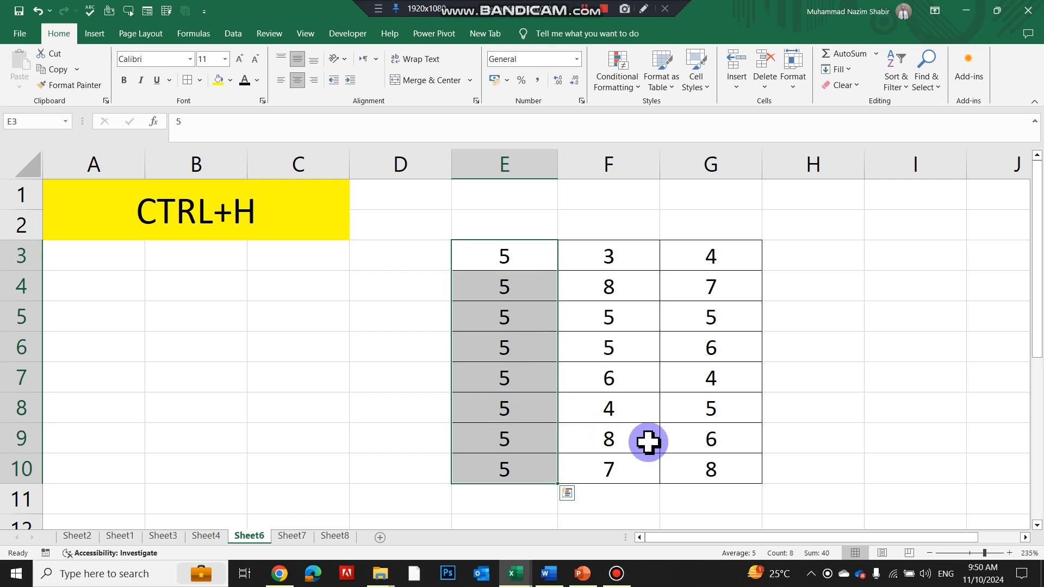
left_click(710, 404)
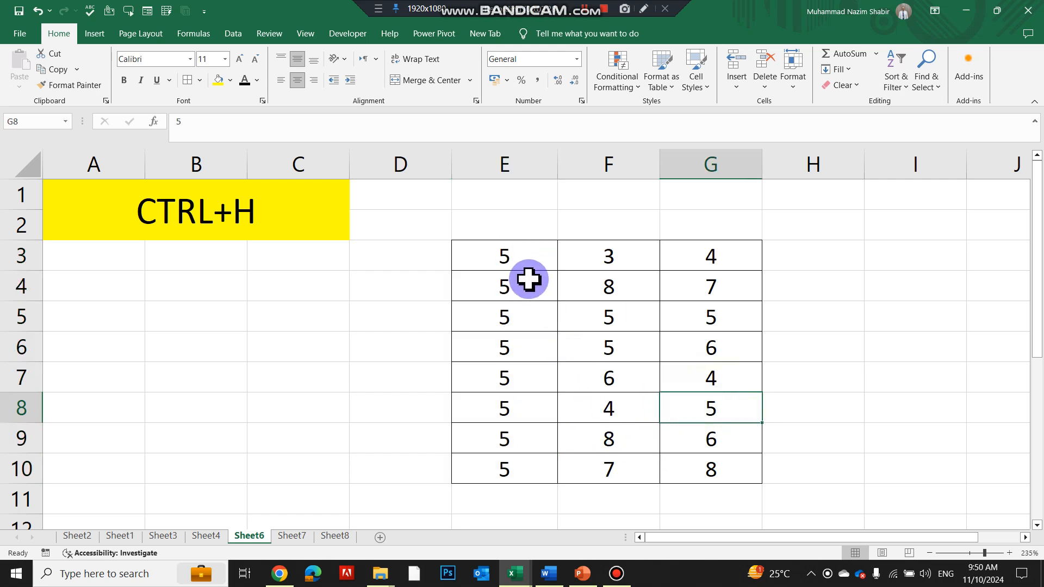
left_click_drag(487, 254, 689, 464)
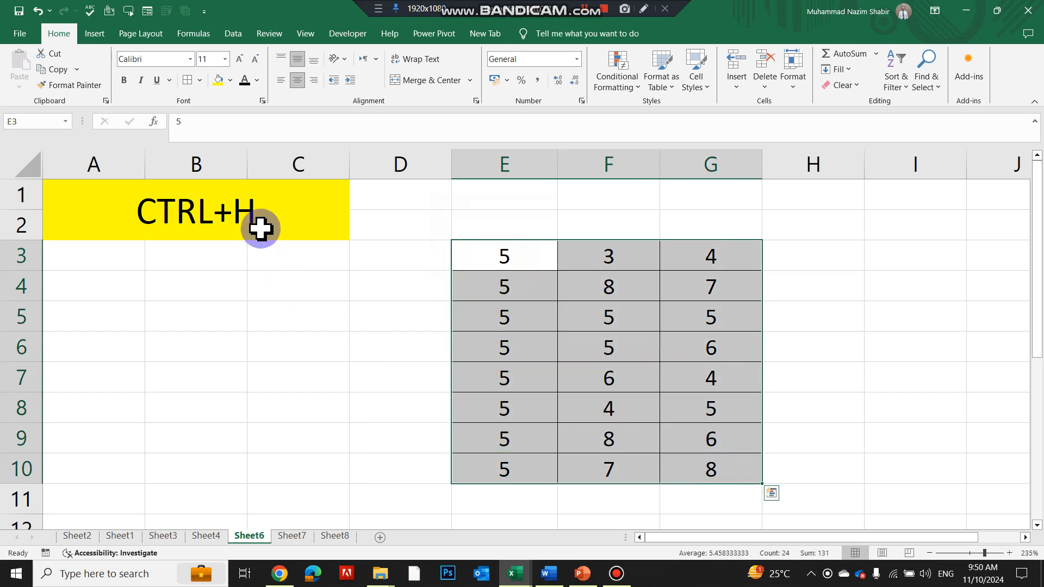
key("ctrl+h")
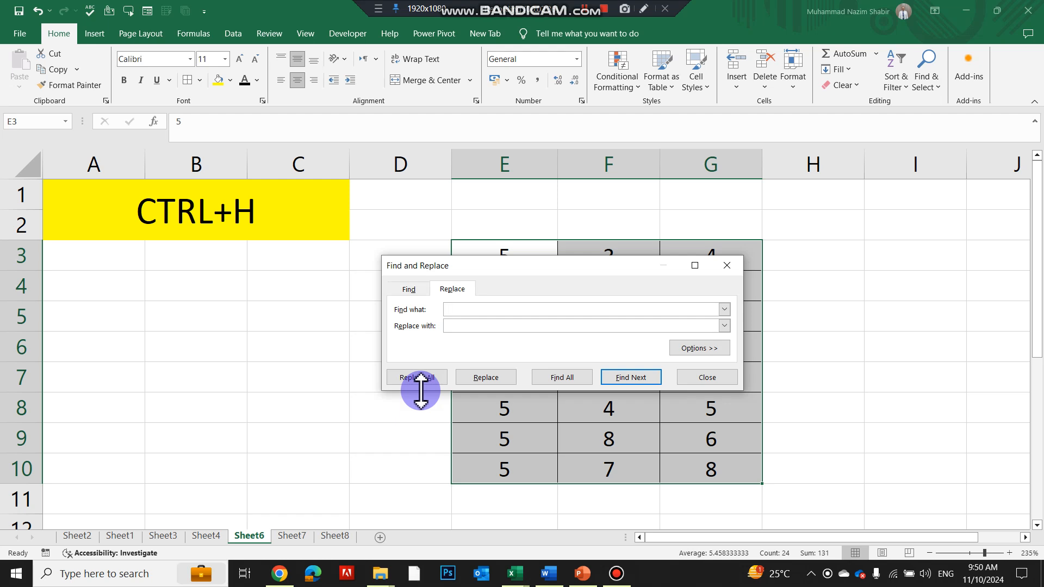
left_click(476, 324)
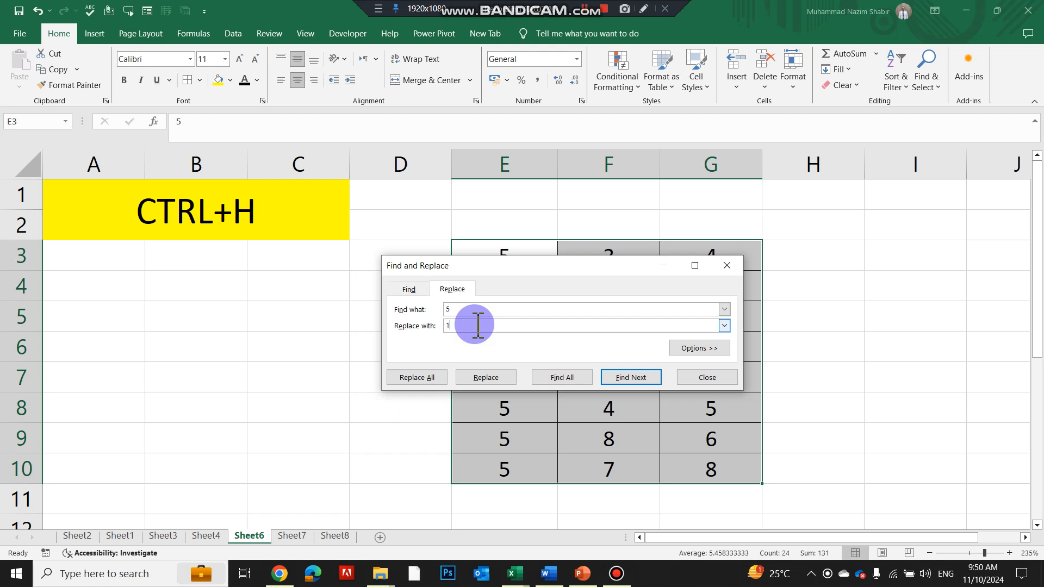
left_click(437, 383)
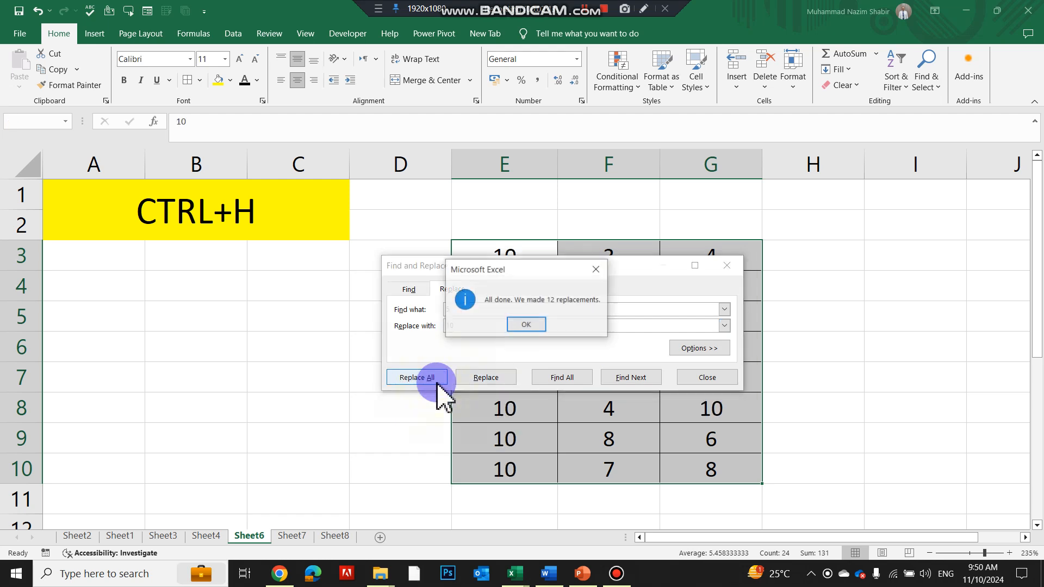
left_click(537, 325)
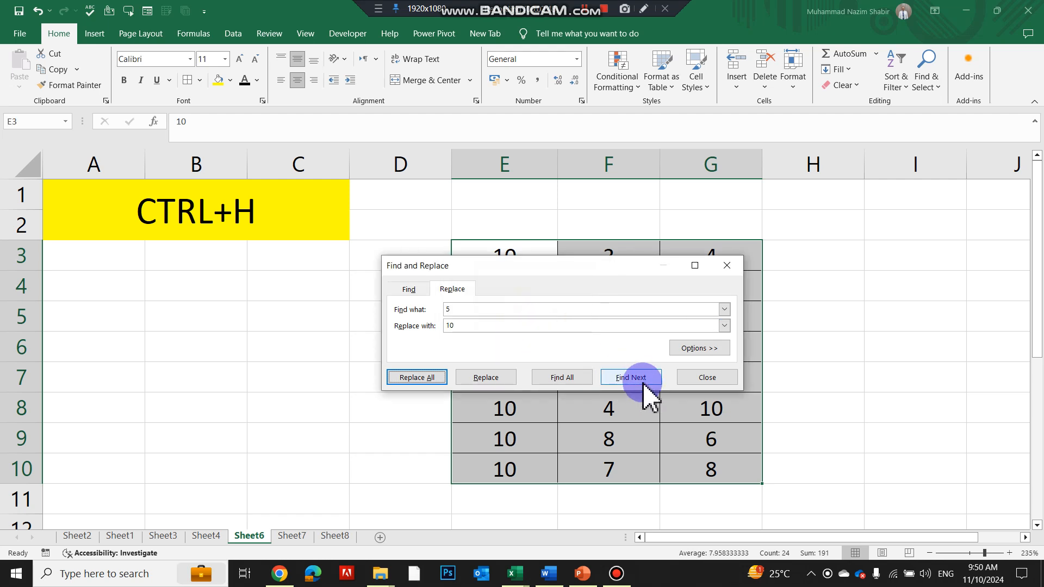
left_click(701, 379)
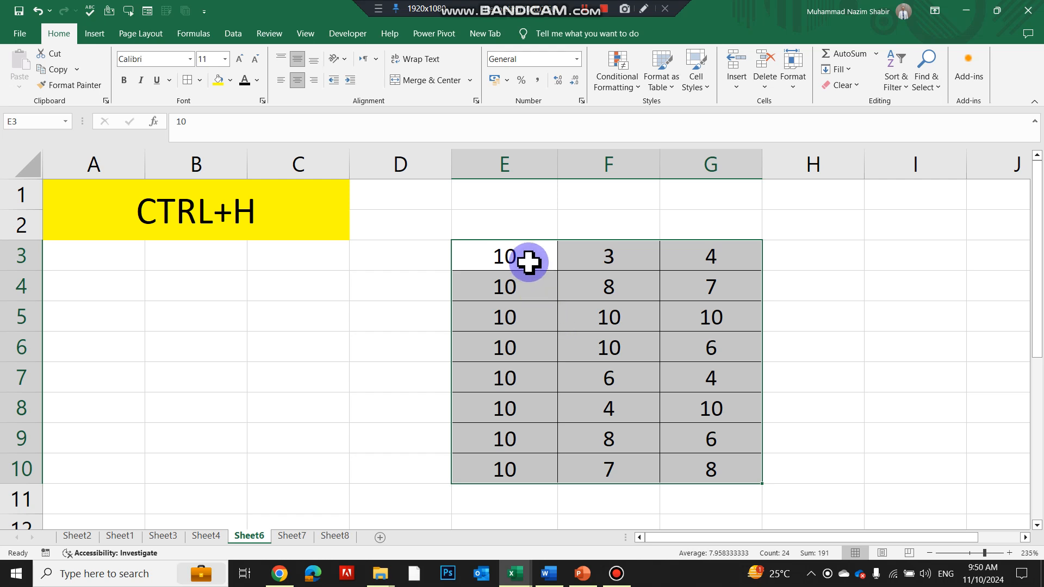
Step: Check the replaced 10s in E3:E10 and F5, then switch to Sheet7
left_click(529, 259)
left_click(515, 283)
left_click(510, 314)
left_click(510, 353)
left_click(508, 375)
left_click(506, 407)
left_click(510, 439)
left_click(514, 462)
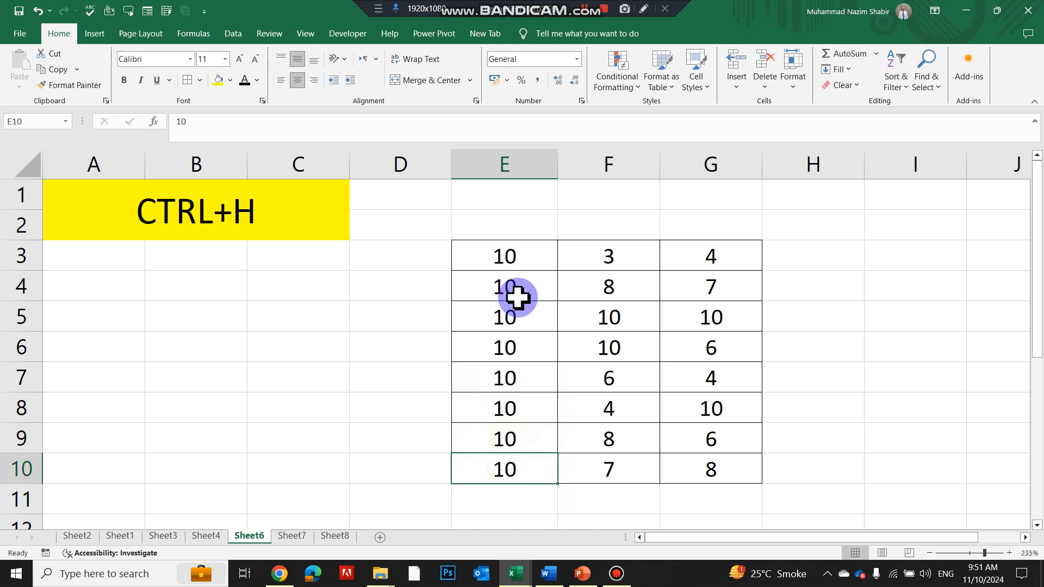
left_click(595, 318)
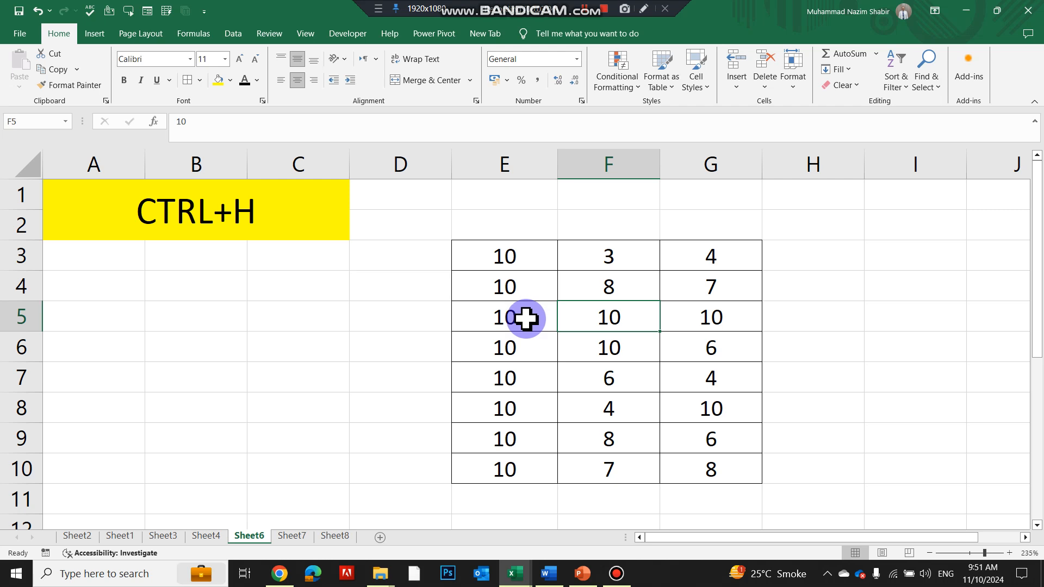
key("ctrl+Page_Down")
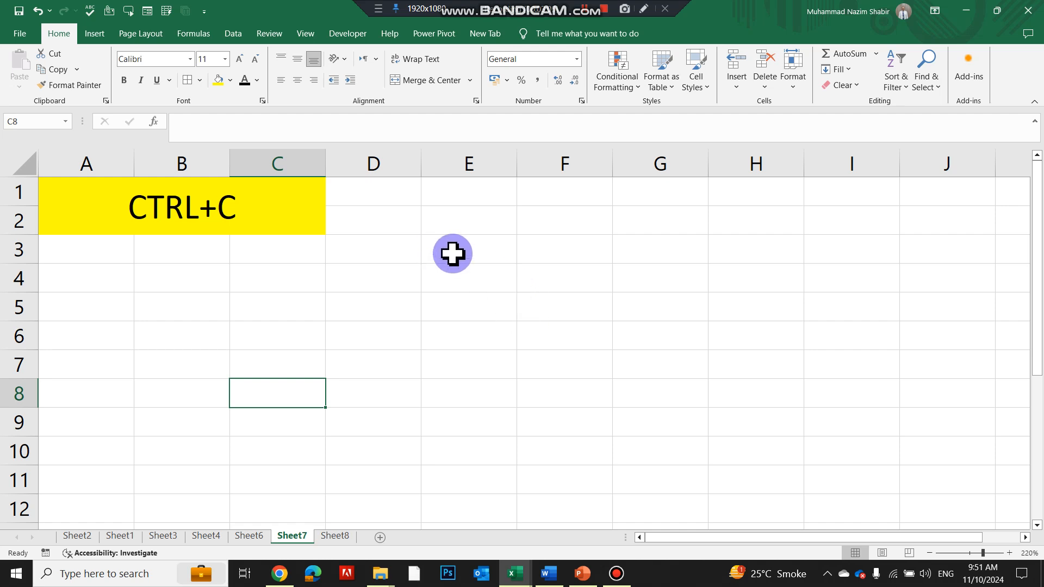
Step: Enter super in E3 and fill it down through E11
left_click(453, 252)
type("super")
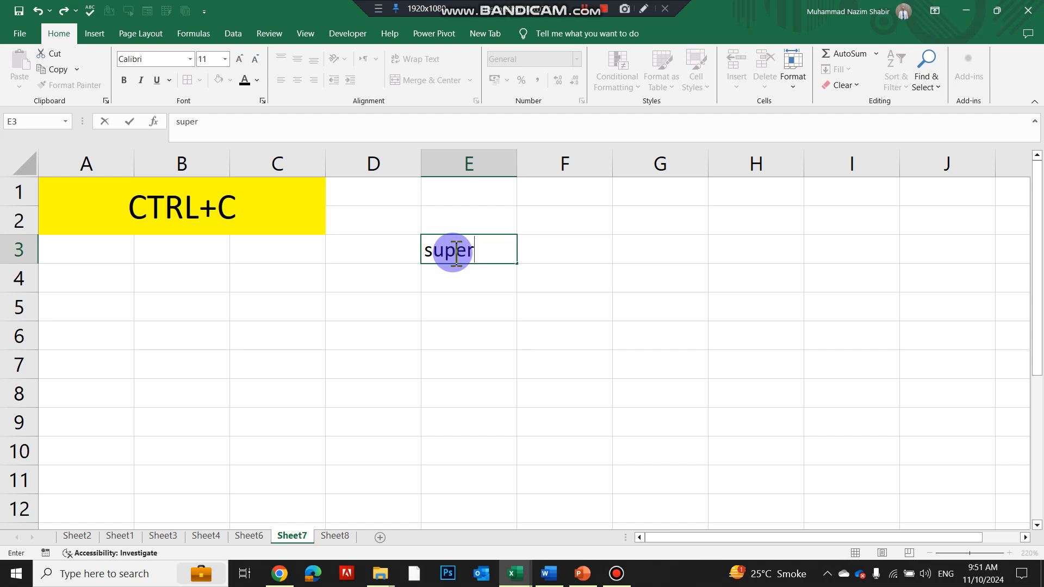
key("Return")
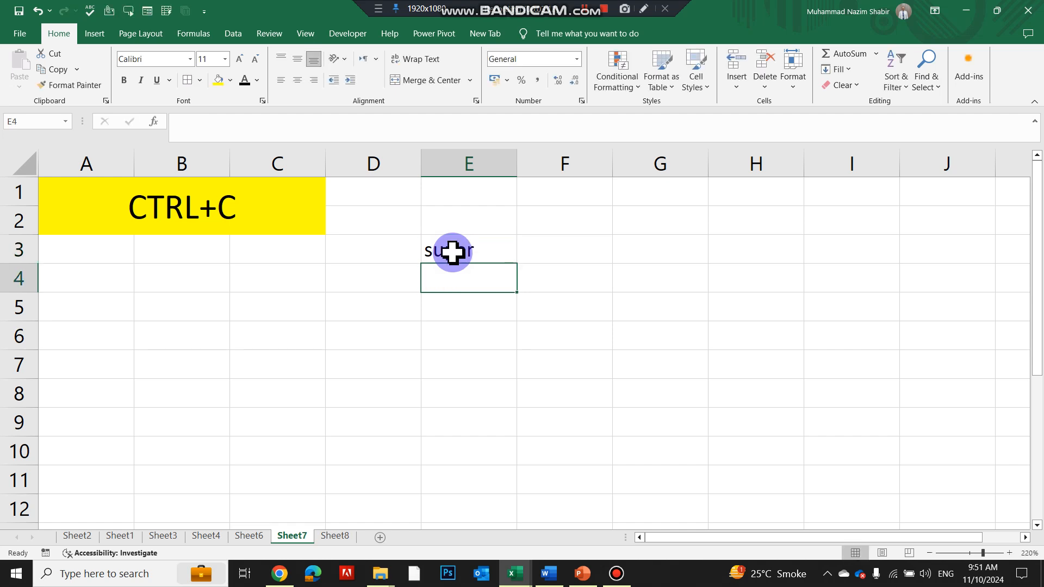
left_click_drag(452, 252, 443, 482)
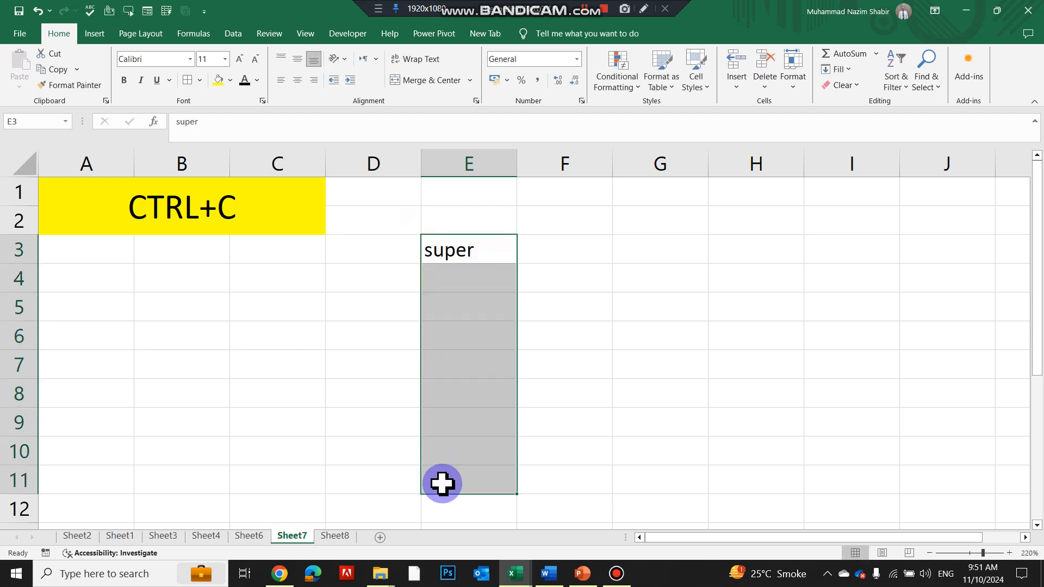
type("super super super super super super super super")
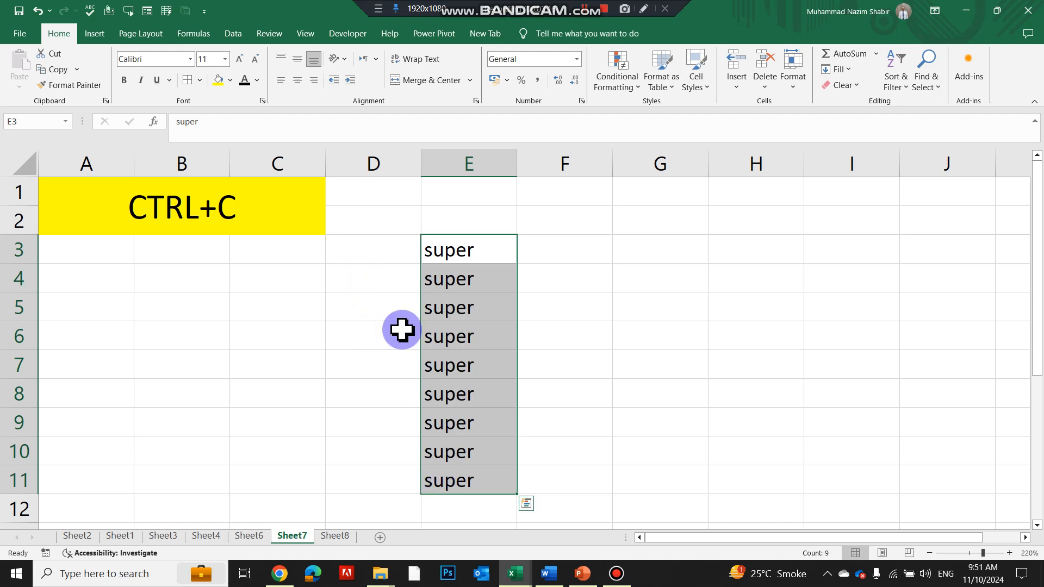
Step: Copy E3:E11 and paste its values into G3:G11
key("ctrl+c")
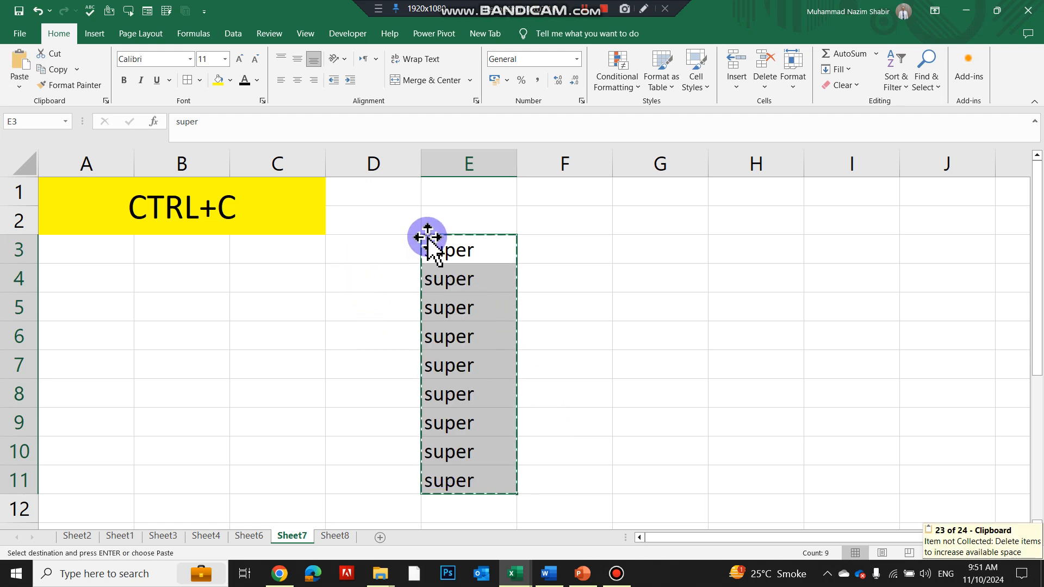
key("ctrl+v")
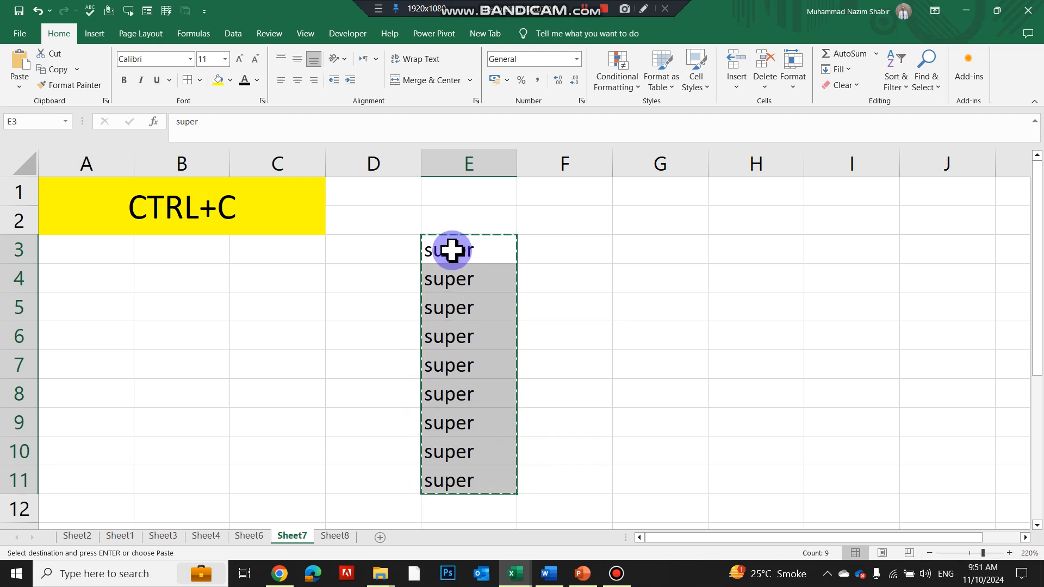
right_click(650, 249)
left_click(702, 292)
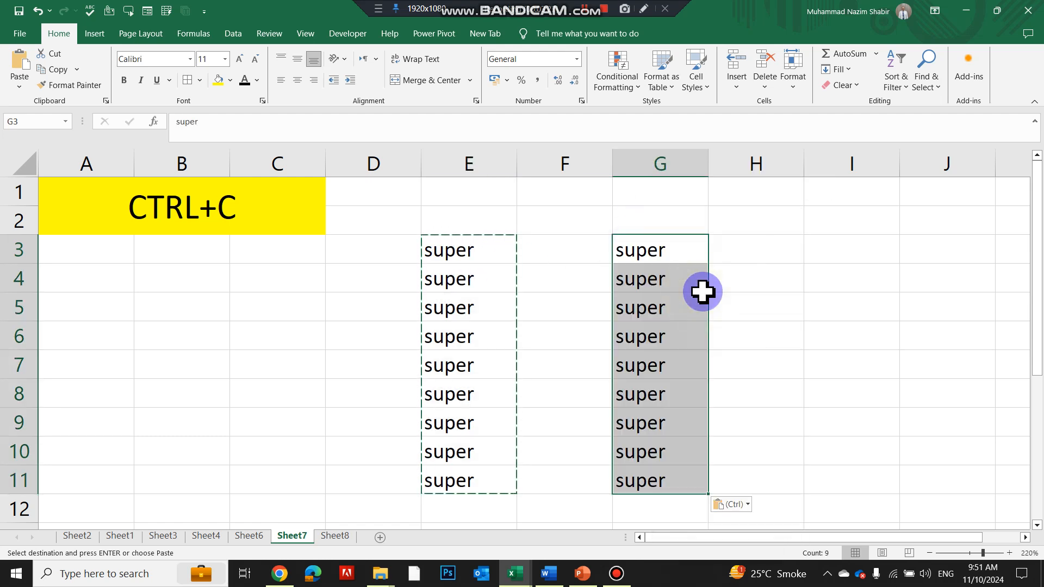
Step: On Sheet8, enter Excel in D4, make it bold with Ctrl+B, then head back toward Sheet2
key("ctrl+Page_Down")
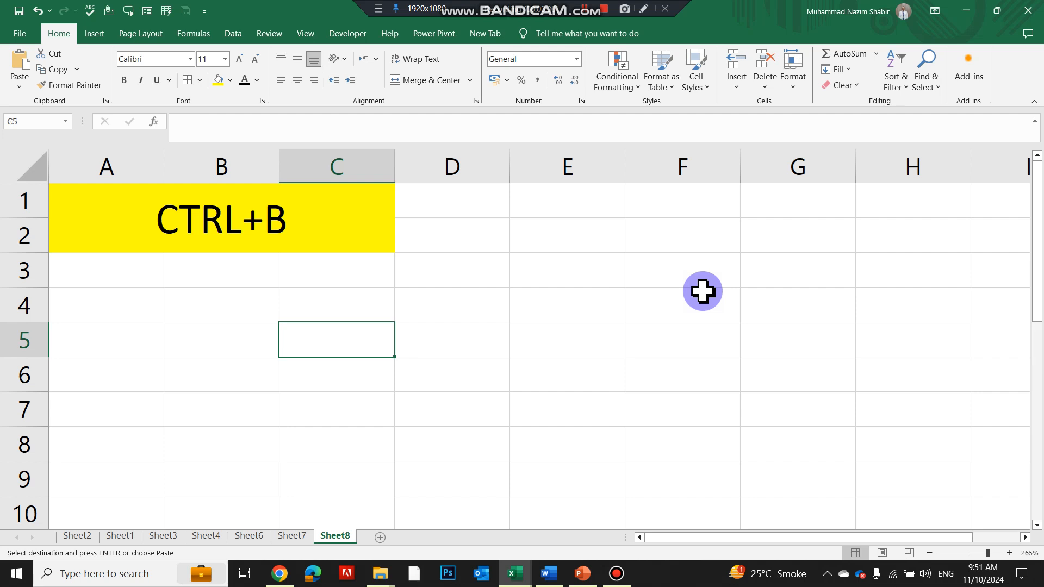
left_click(463, 305)
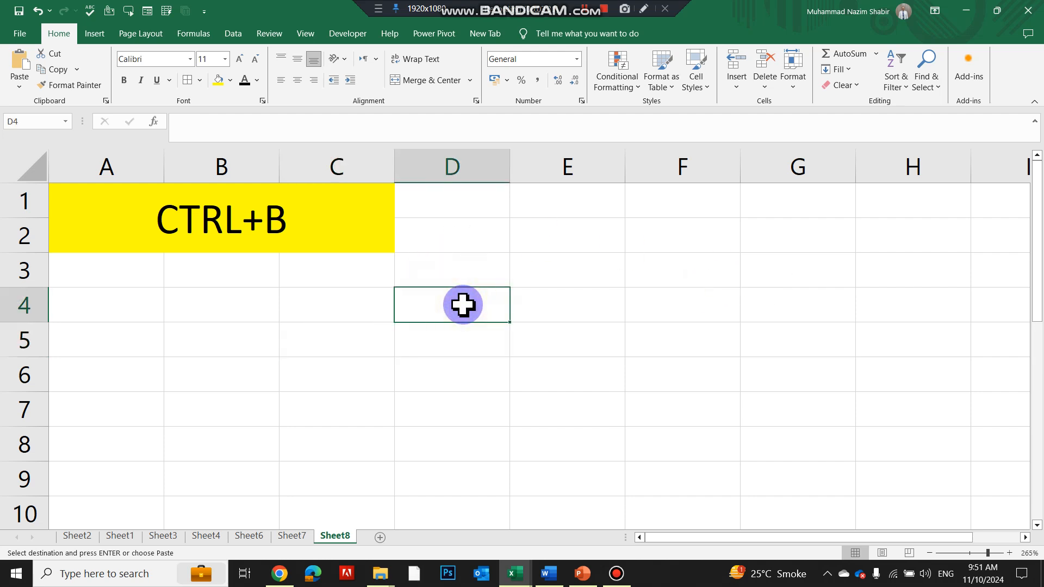
type("Excel")
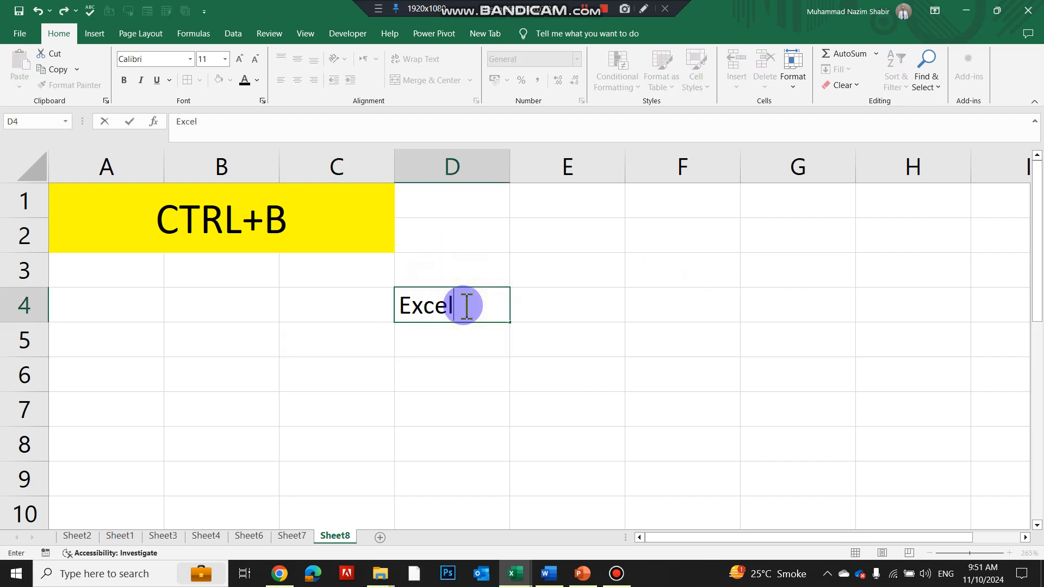
key("Return")
left_click(464, 305)
left_click(446, 337)
left_click(461, 306)
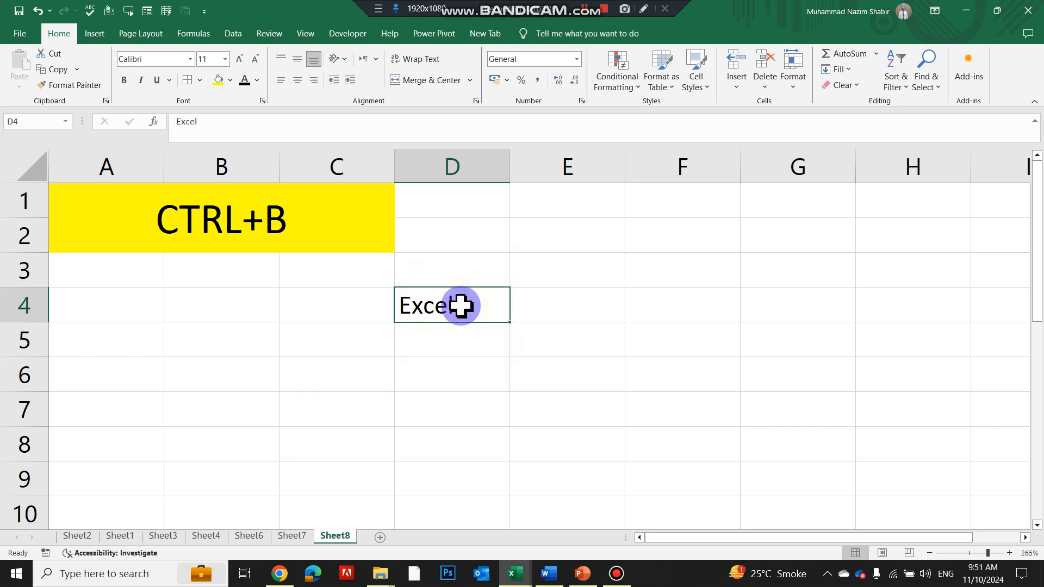
key("ctrl+b")
scroll(468, 320, "up", 3)
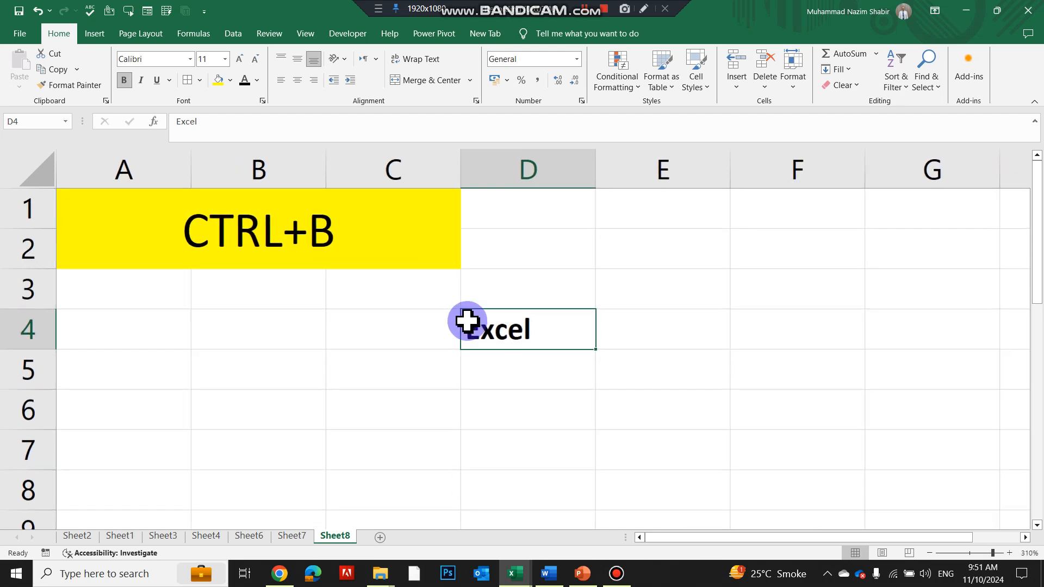
key("ctrl+b")
key("ctrl+b")
key("ctrl+b")
key("ctrl+b")
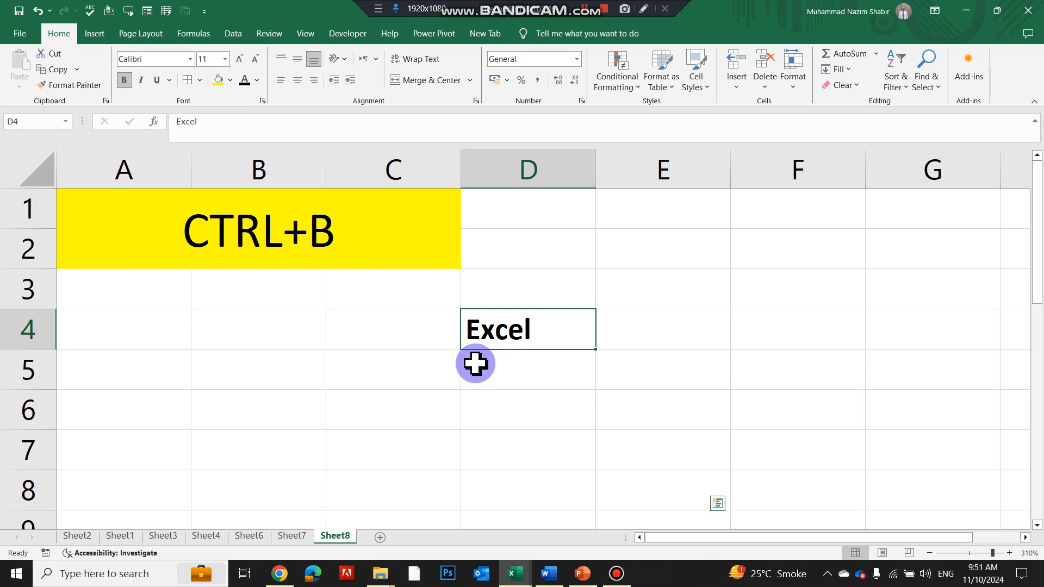
key("ctrl+Page_Up")
key("ctrl+Page_Up")
key("ctrl+Page_Up")
key("ctrl+Page_Up")
key("ctrl+Page_Up")
key("ctrl+Page_Up")
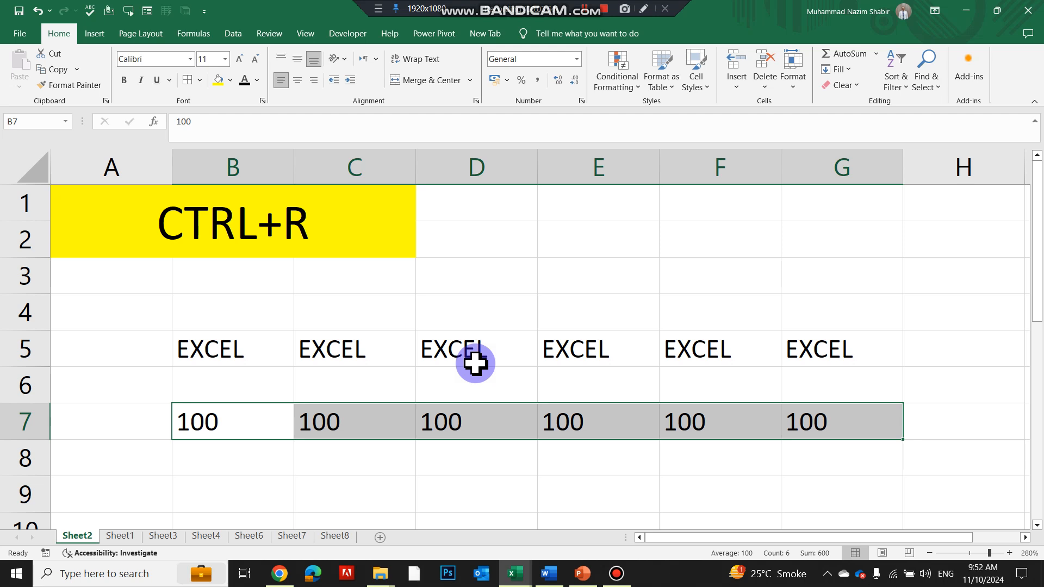
Step: Cycle forward through Sheet1, Sheet3, Sheet4, Sheet6 and Sheet7 to Sheet8
key("ctrl+Page_Down")
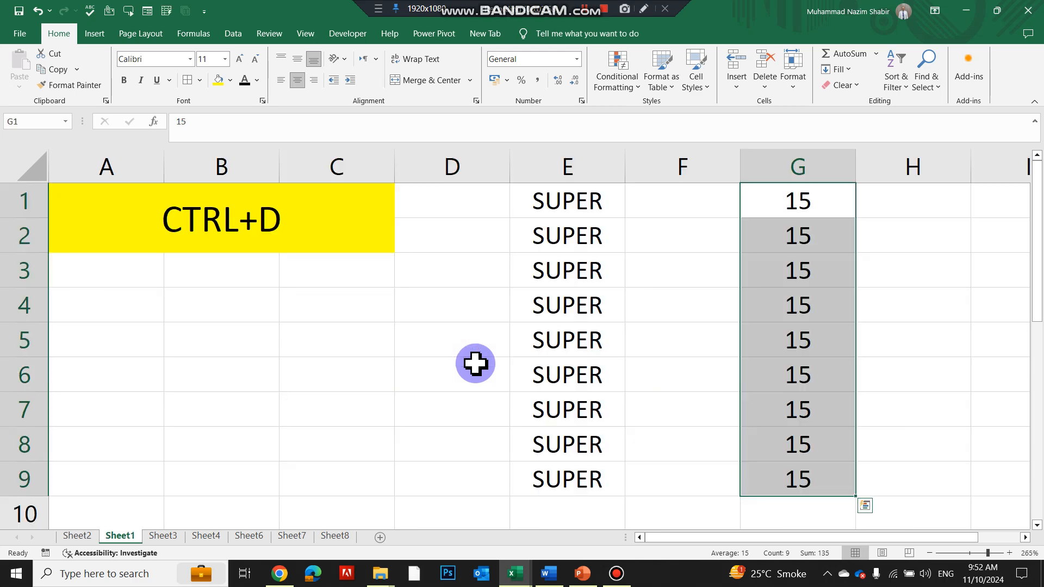
key("ctrl+Page_Down")
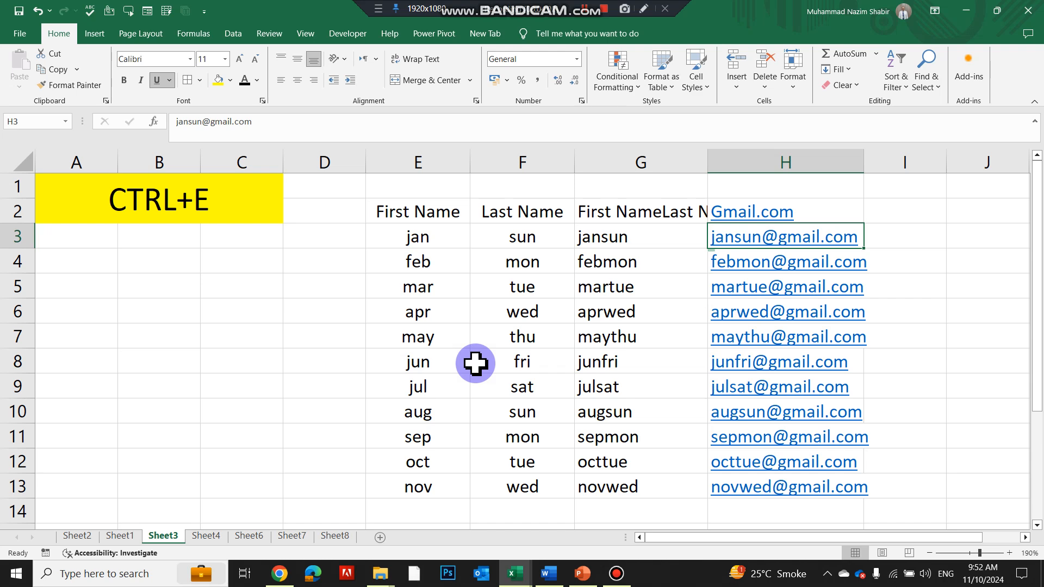
key("ctrl+Page_Down")
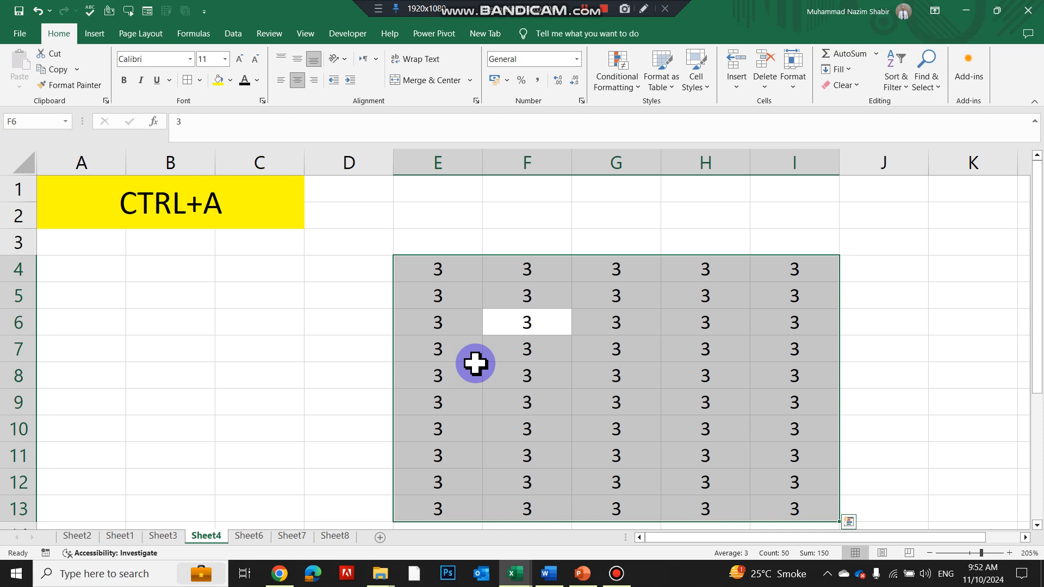
key("ctrl+Page_Down")
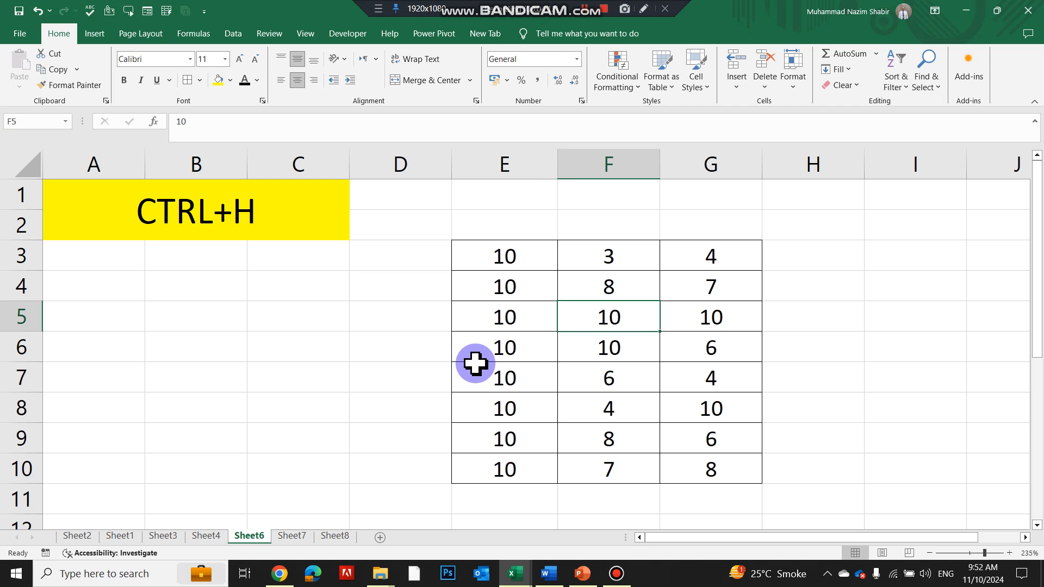
key("ctrl+Page_Down")
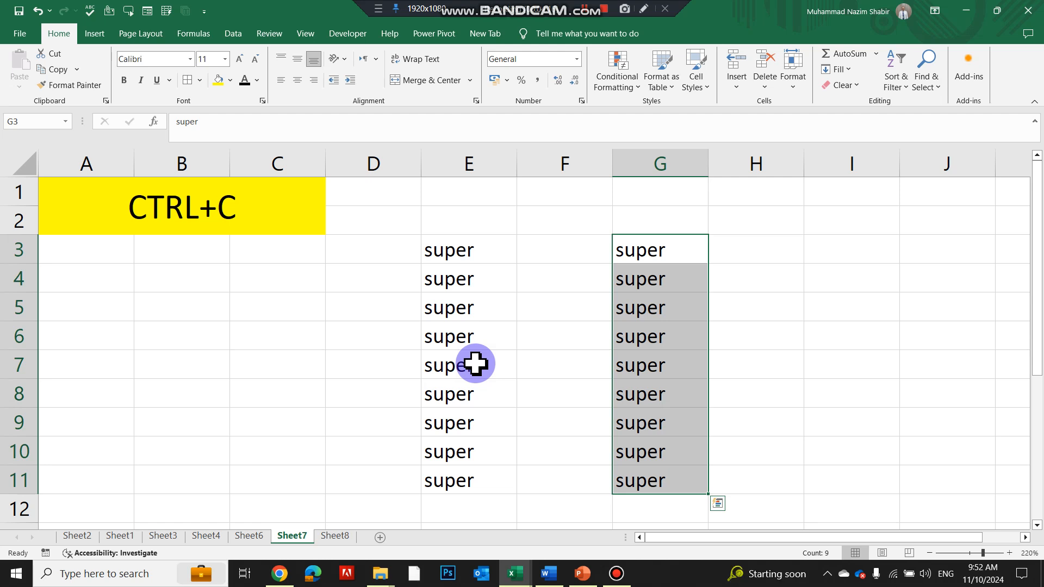
key("ctrl+Page_Down")
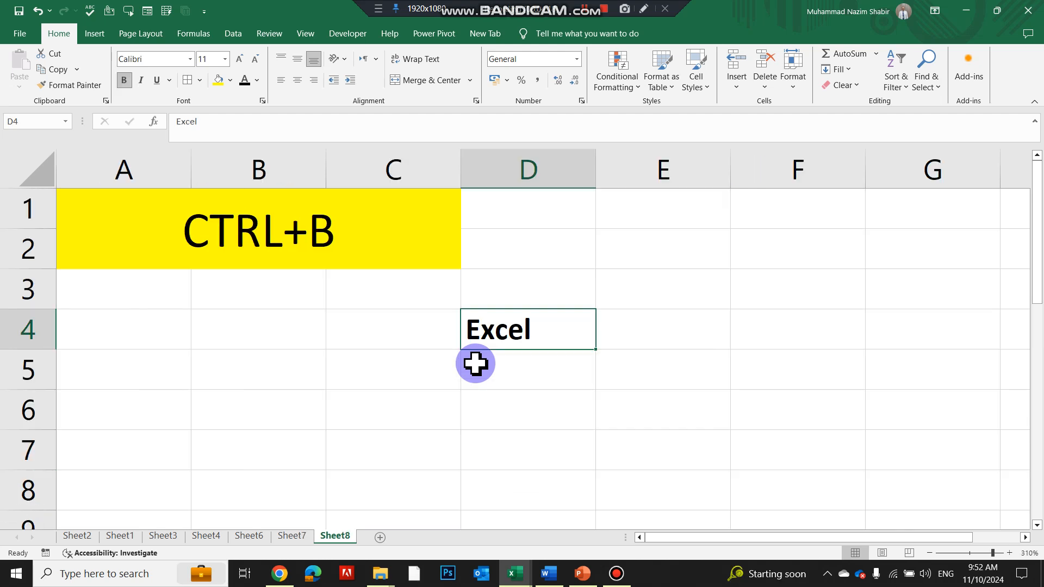